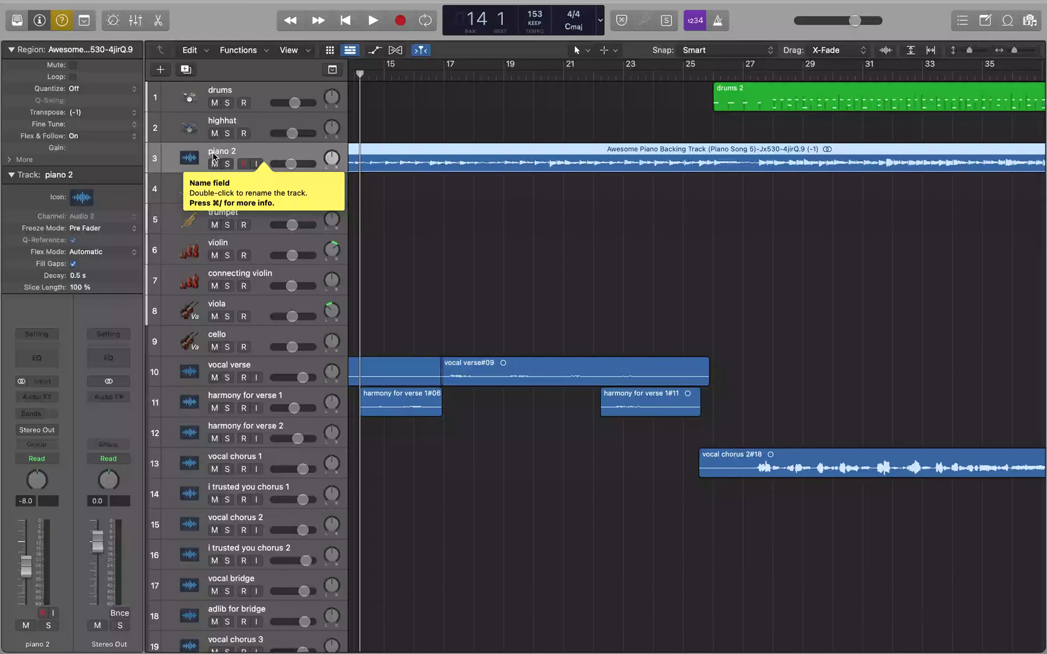
- Open the Mixer window showing every channel strip in the 'trusted you' project
{"action": "key", "text": "super+2"}
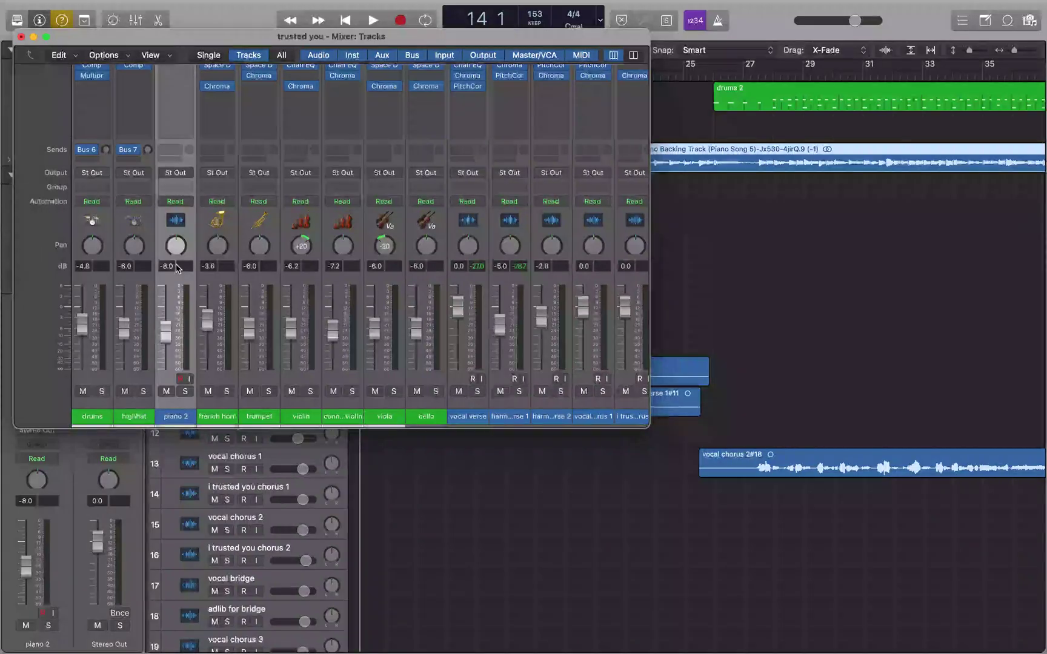
{"action": "left_click", "coordinate": [218, 268]}
{"action": "left_click", "coordinate": [259, 268]}
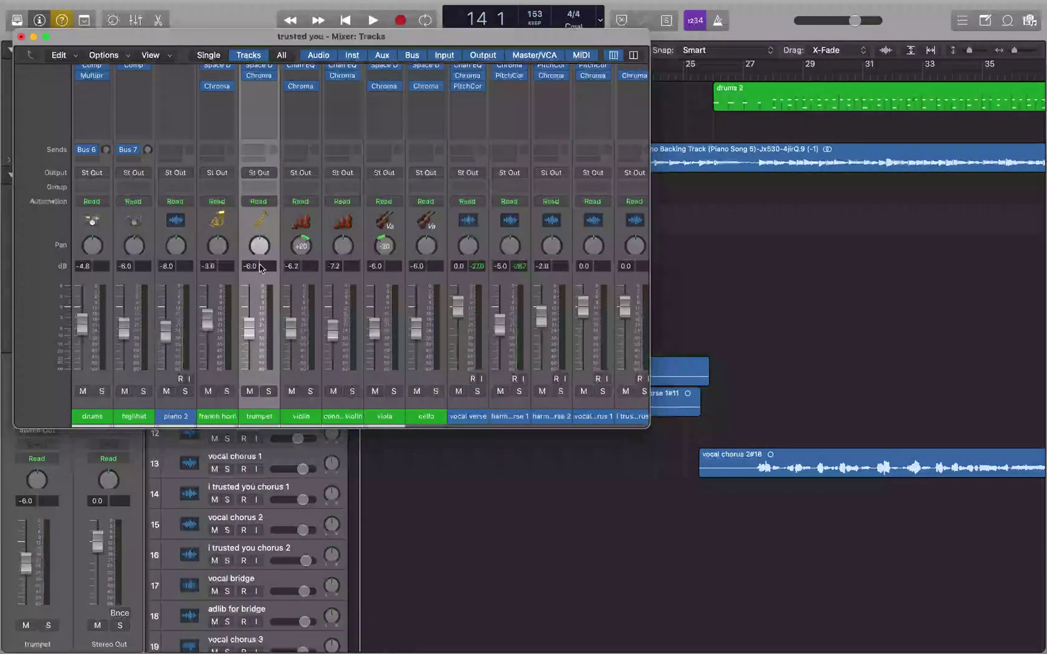
{"action": "left_click", "coordinate": [301, 269]}
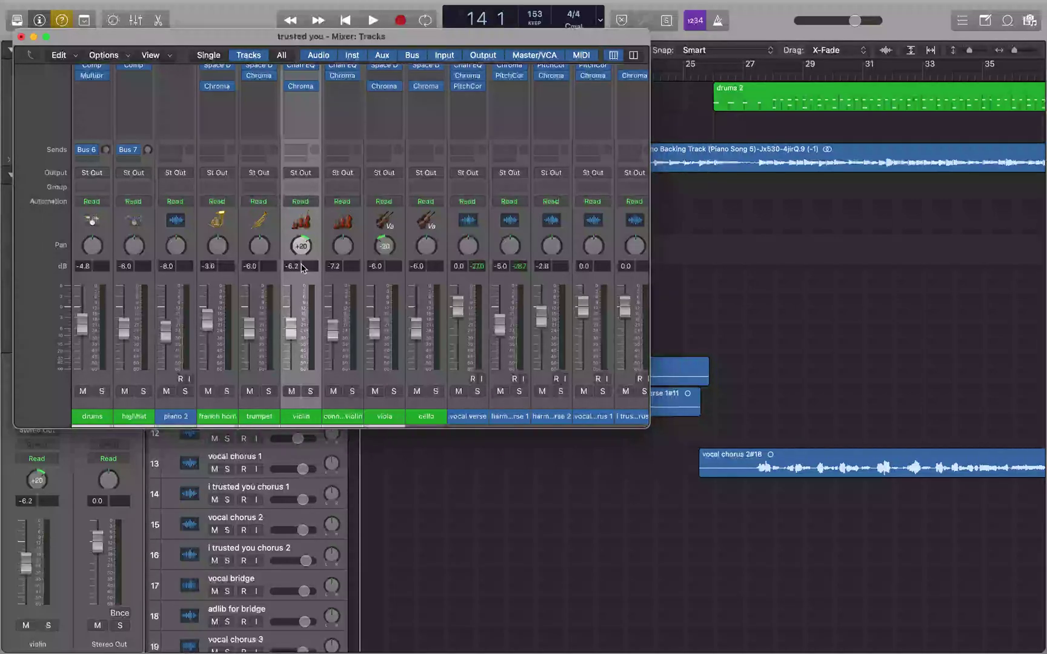
{"action": "left_click", "coordinate": [343, 269]}
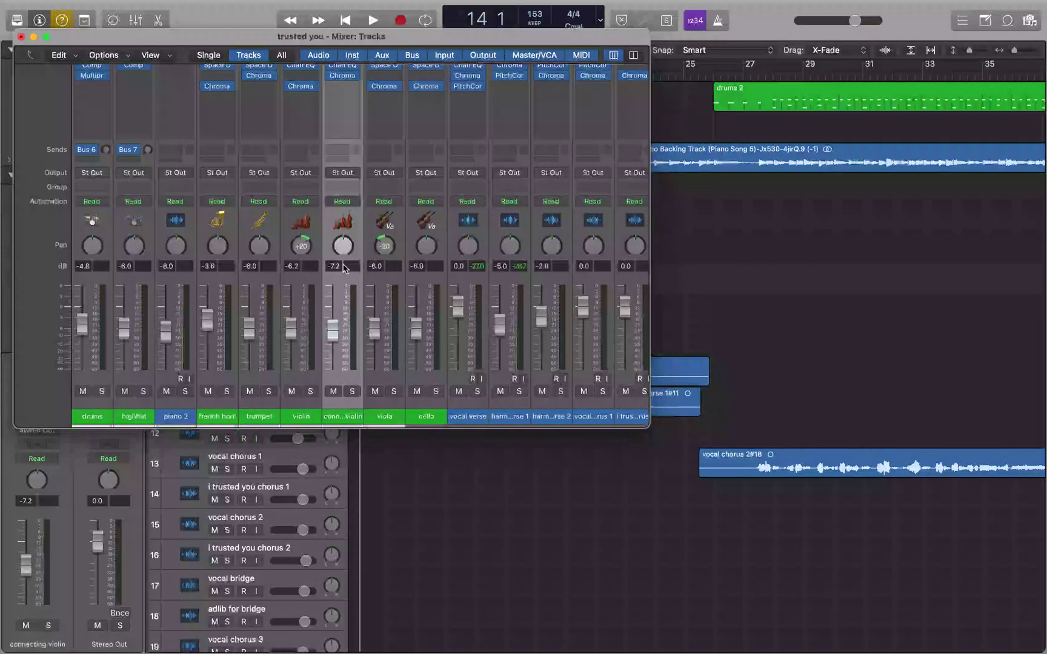
{"action": "left_click", "coordinate": [384, 269]}
{"action": "left_click", "coordinate": [426, 268]}
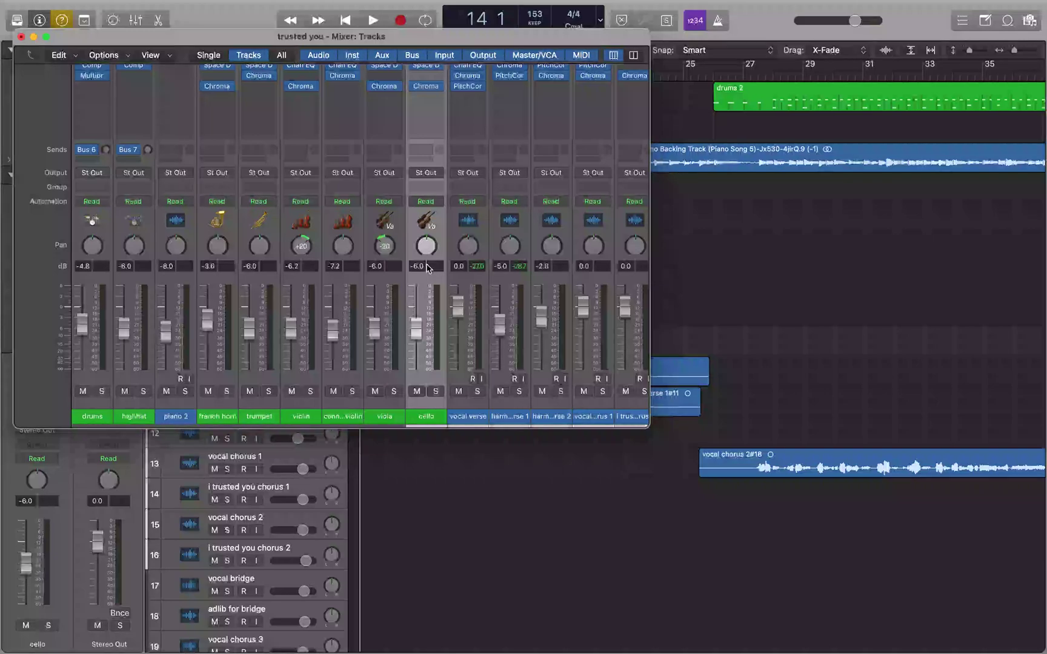
{"action": "left_click", "coordinate": [385, 268]}
{"action": "left_click", "coordinate": [343, 268]}
{"action": "left_click", "coordinate": [302, 268]}
{"action": "left_click", "coordinate": [260, 269]}
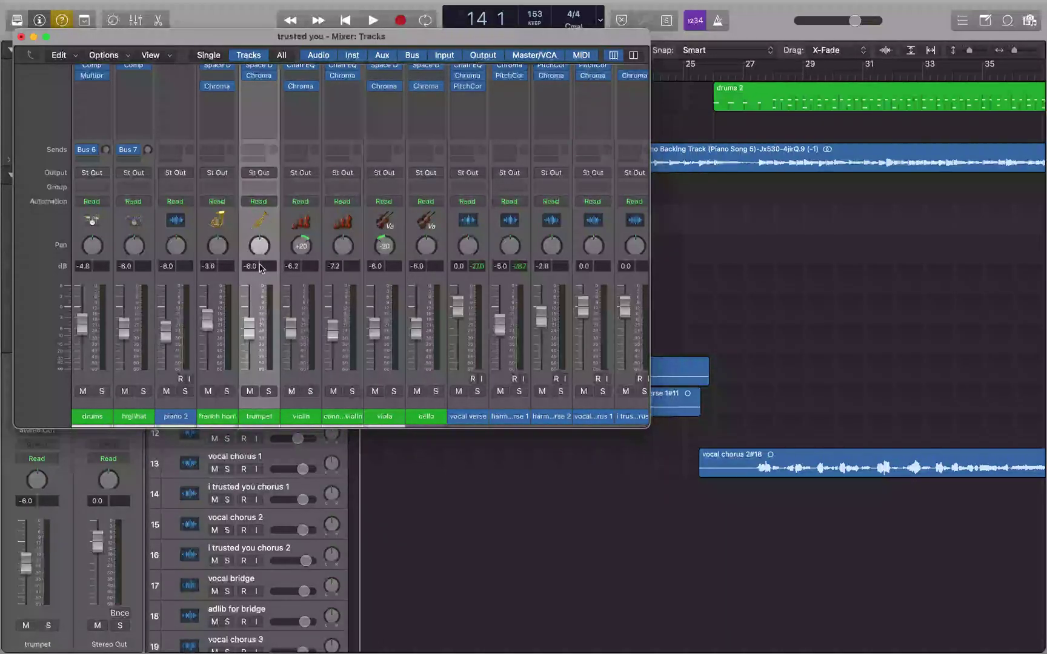
{"action": "left_click", "coordinate": [218, 268]}
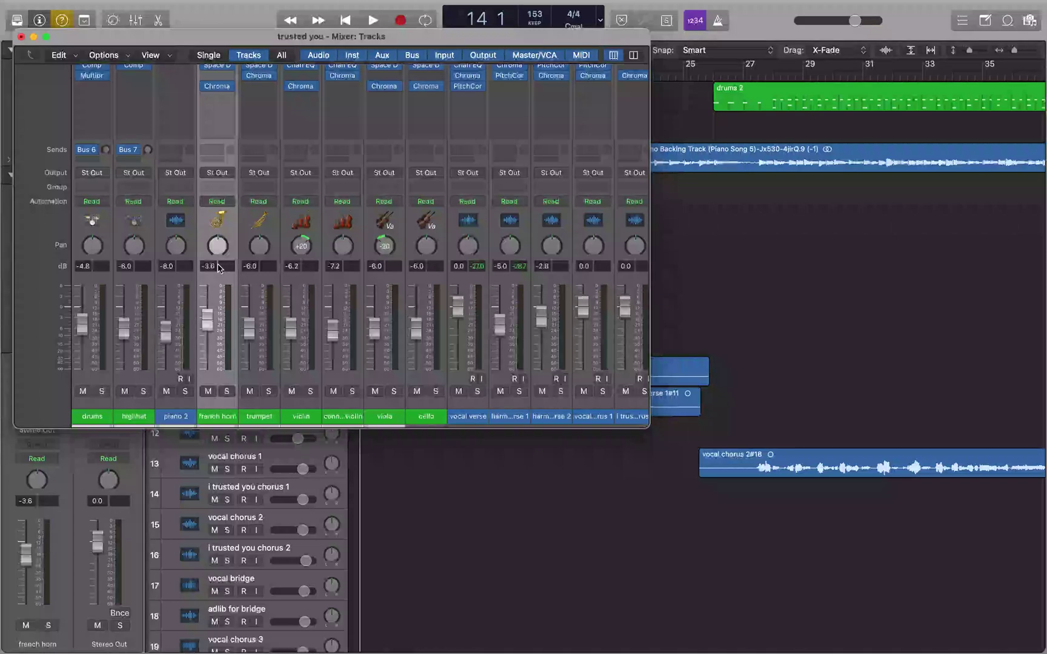
- Change the french horn channel's output from Stereo Out to Bus 6
{"action": "double_click", "coordinate": [217, 416]}
{"action": "key", "text": "Escape"}
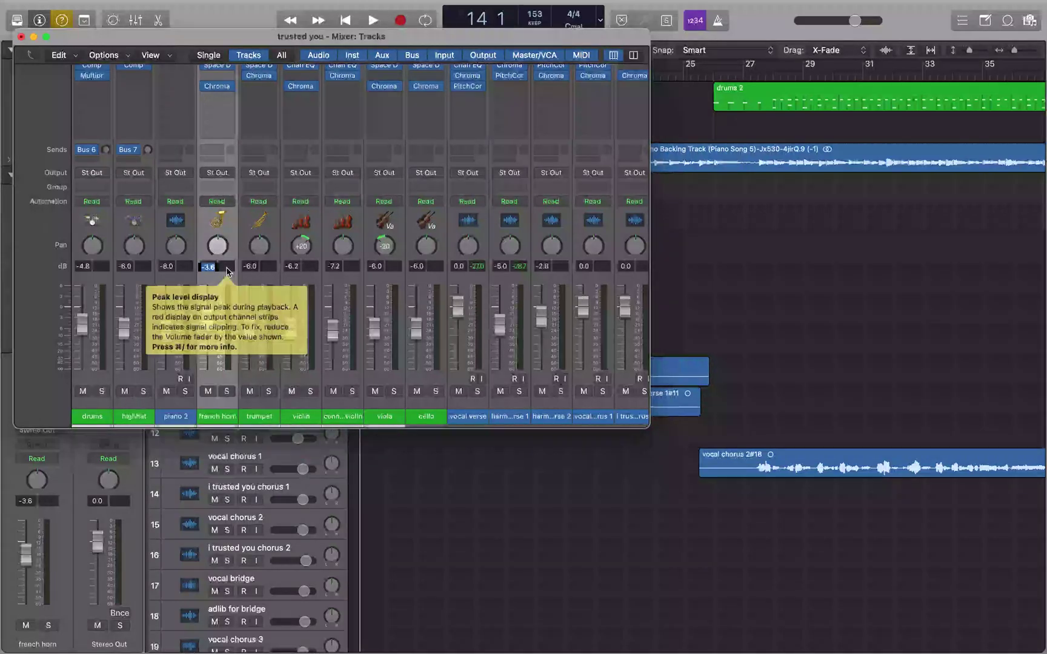
{"action": "left_click", "coordinate": [218, 174]}
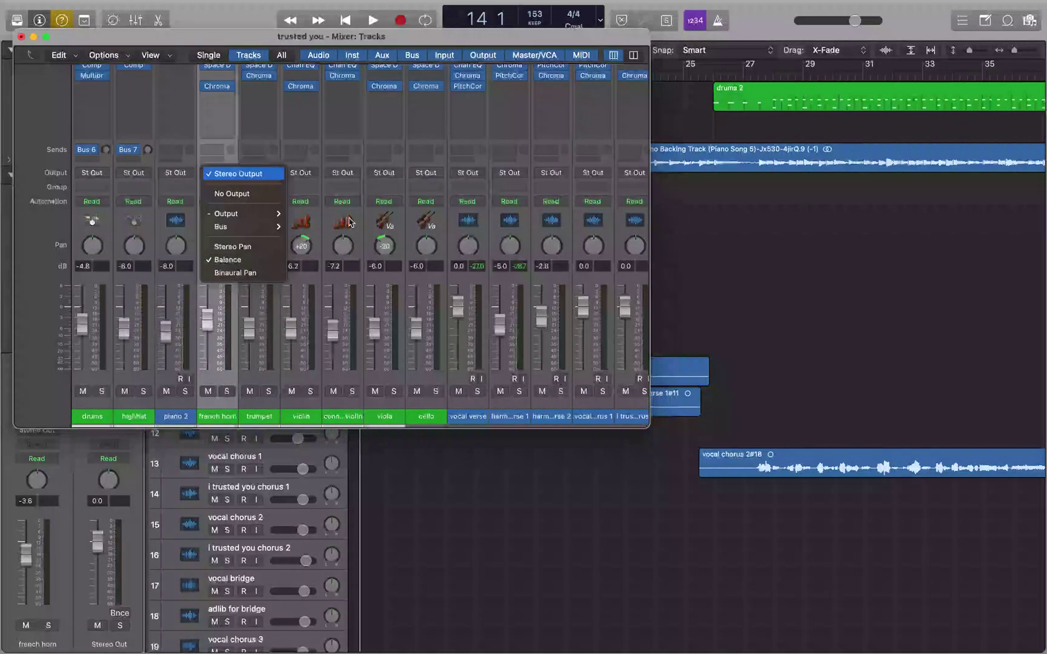
{"action": "left_click", "coordinate": [245, 232]}
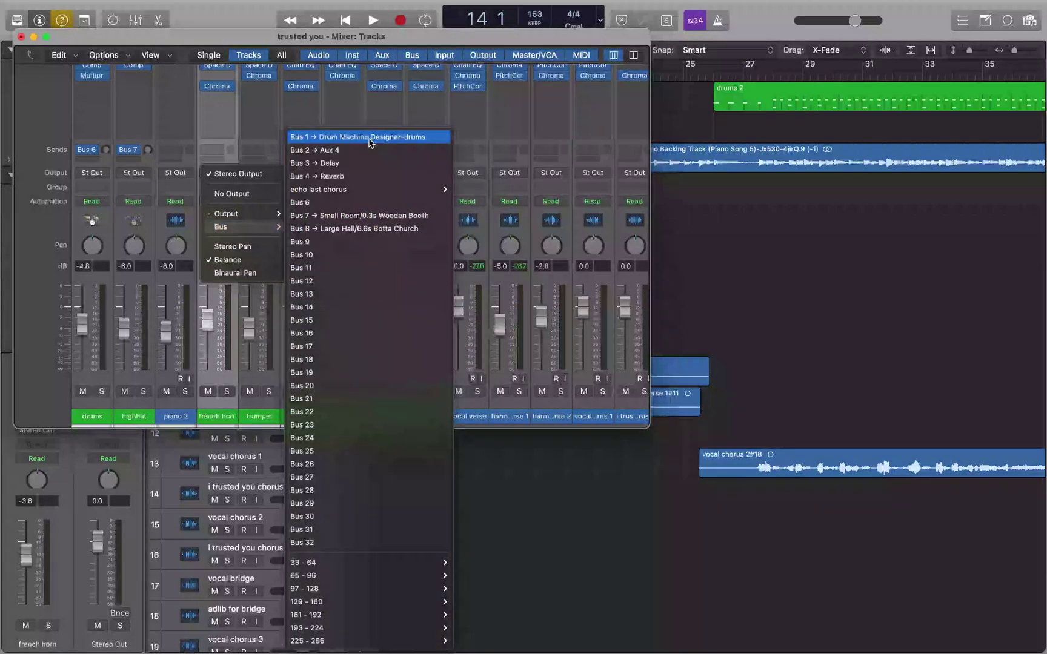
{"action": "left_click", "coordinate": [369, 205]}
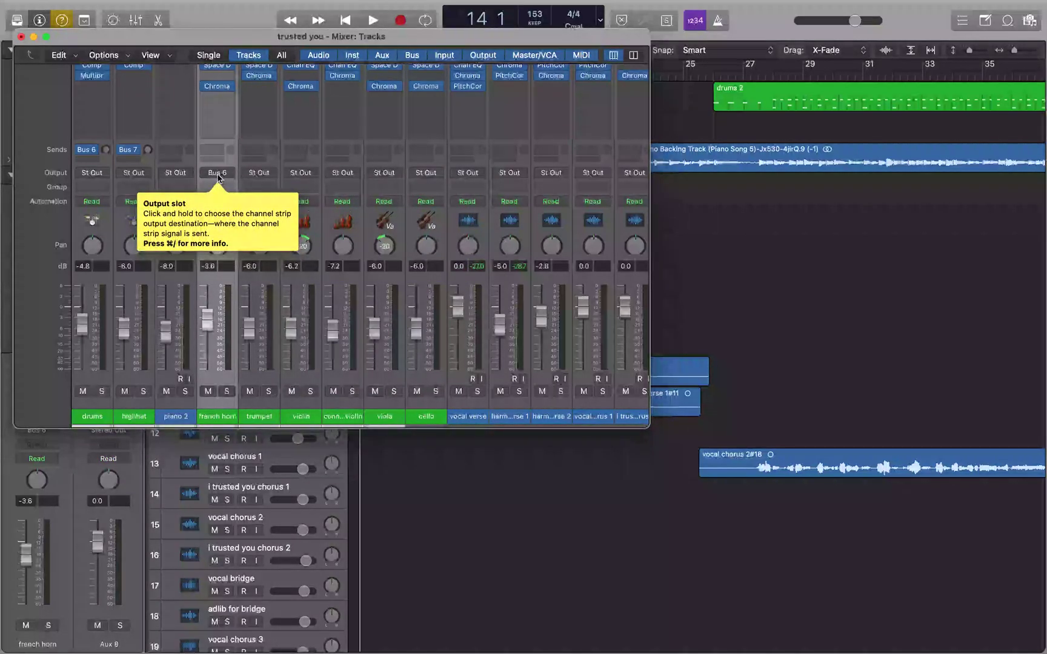
- Route the trumpet's output to Bus 6 feeding Aux 8, keeping its volume at -6.0
{"action": "left_click", "coordinate": [259, 266]}
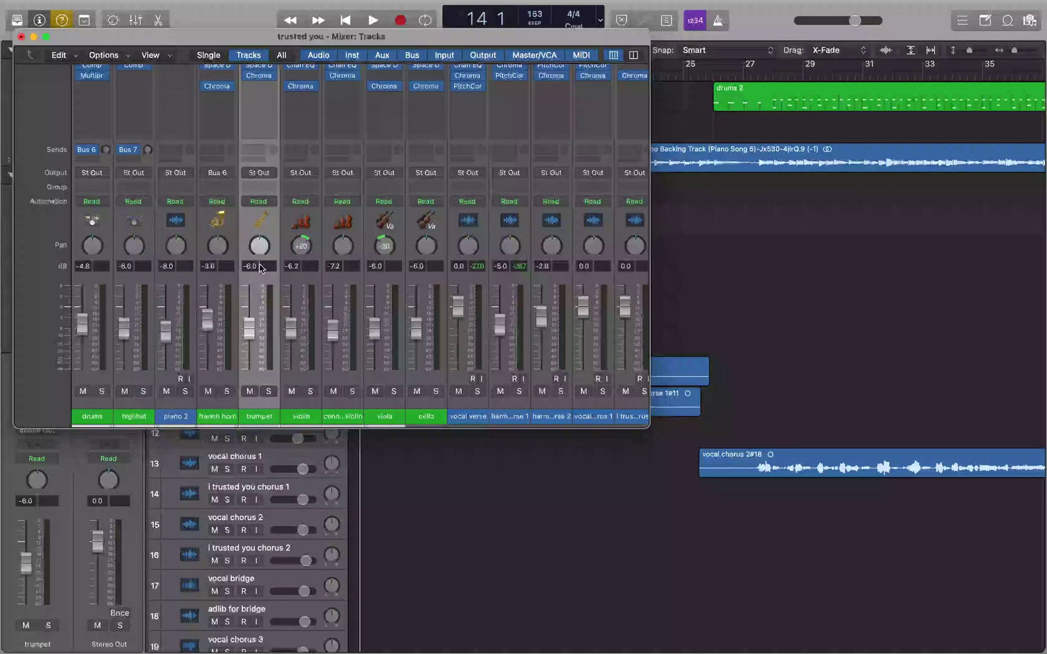
{"action": "double_click", "coordinate": [259, 417]}
{"action": "double_click", "coordinate": [248, 265]}
{"action": "key", "text": "Escape"}
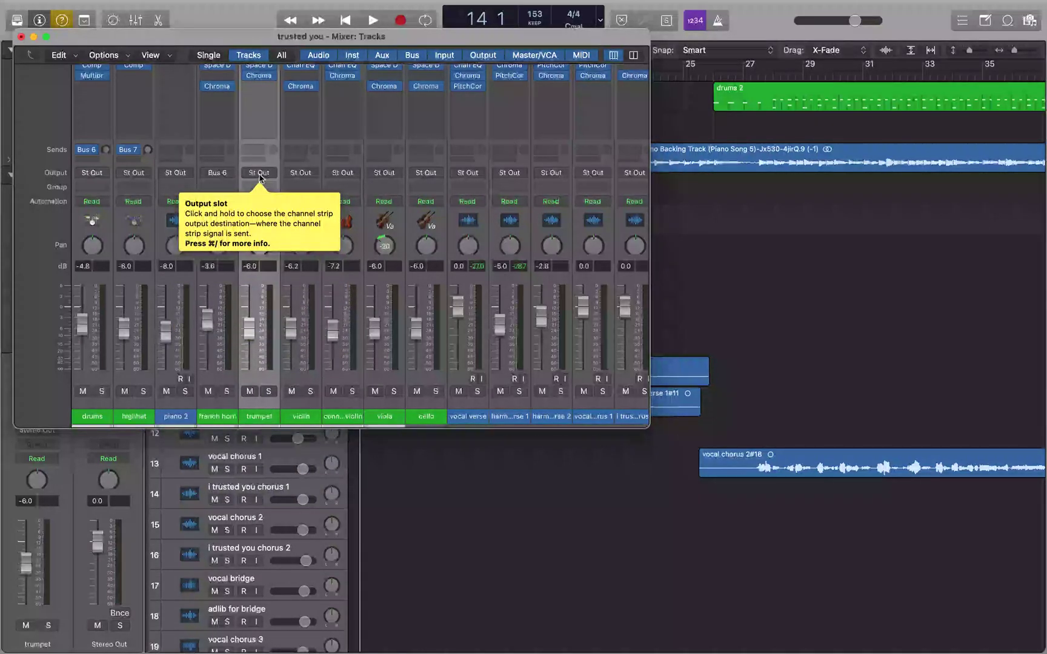
{"action": "left_click", "coordinate": [259, 173]}
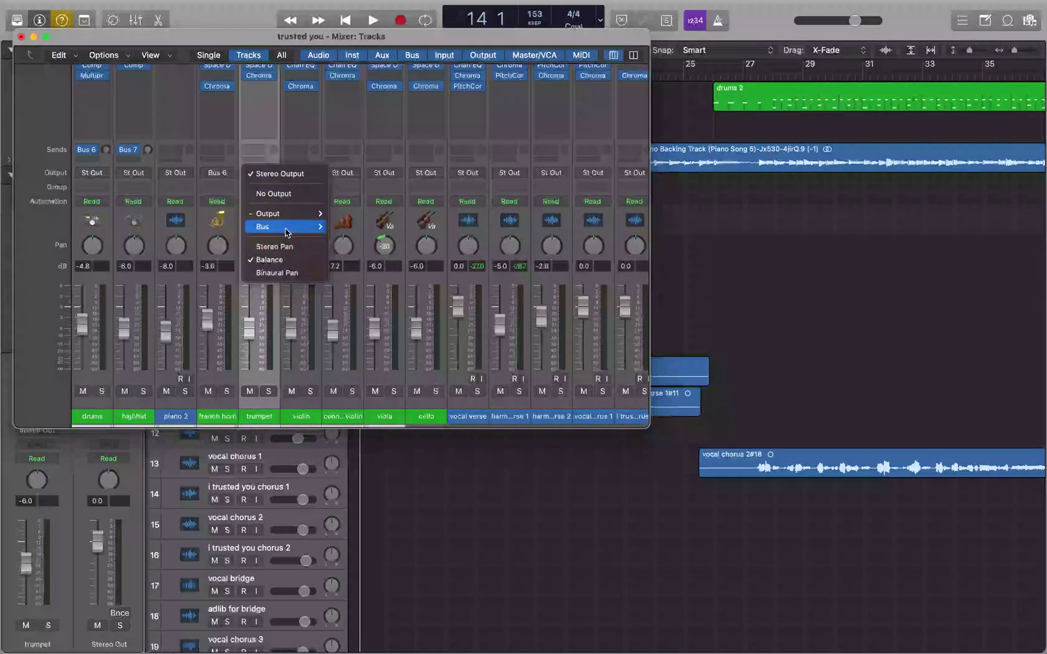
{"action": "mouse_move", "coordinate": [276, 226]}
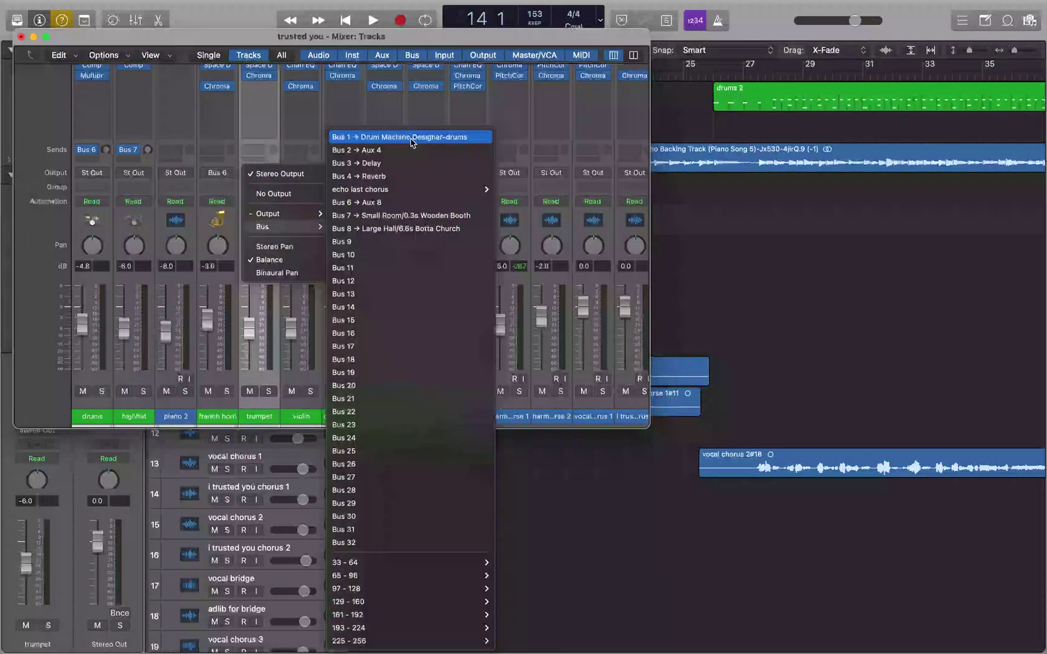
{"action": "left_click", "coordinate": [411, 208]}
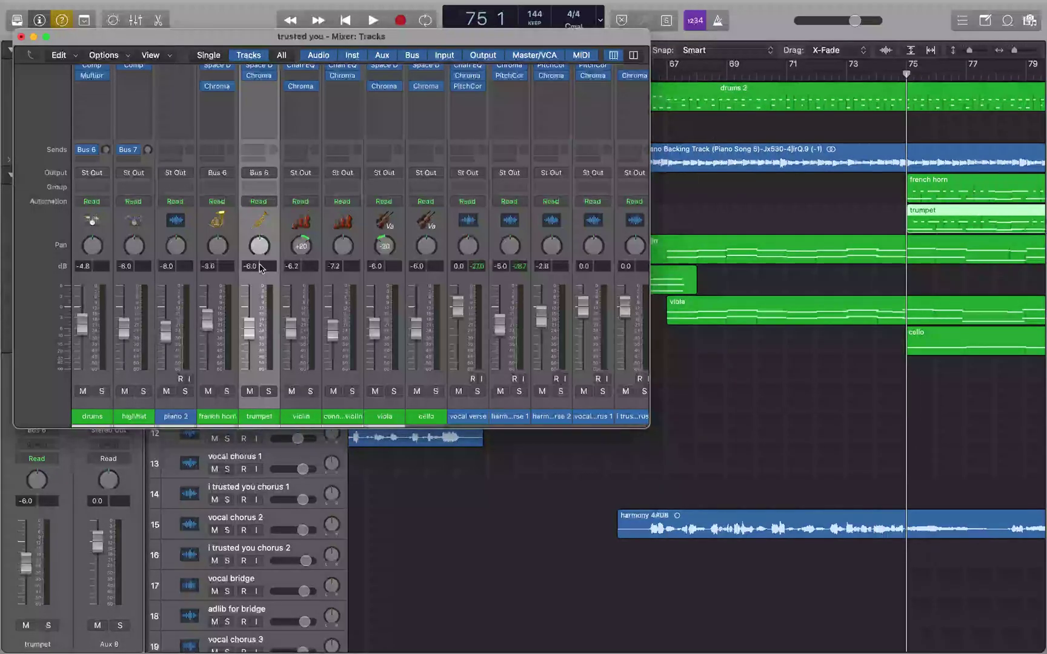
- Select the Aux 8 strip and start playback from bar 75 to hear the horns
{"action": "scroll", "coordinate": [630, 109], "scroll_direction": "right", "scroll_amount": 10}
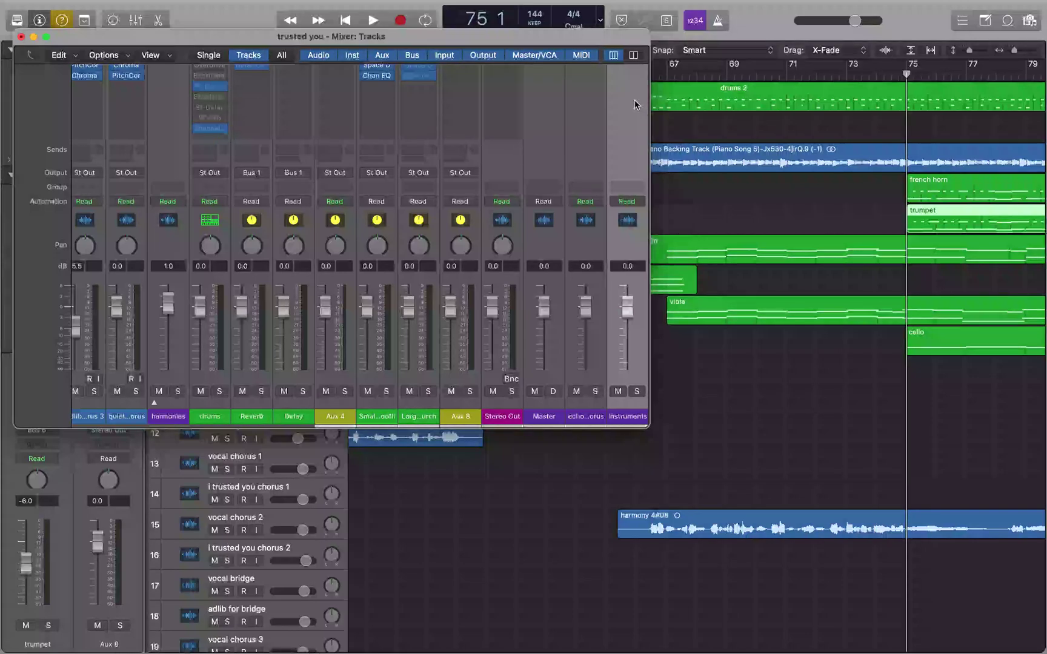
{"action": "left_click", "coordinate": [592, 104]}
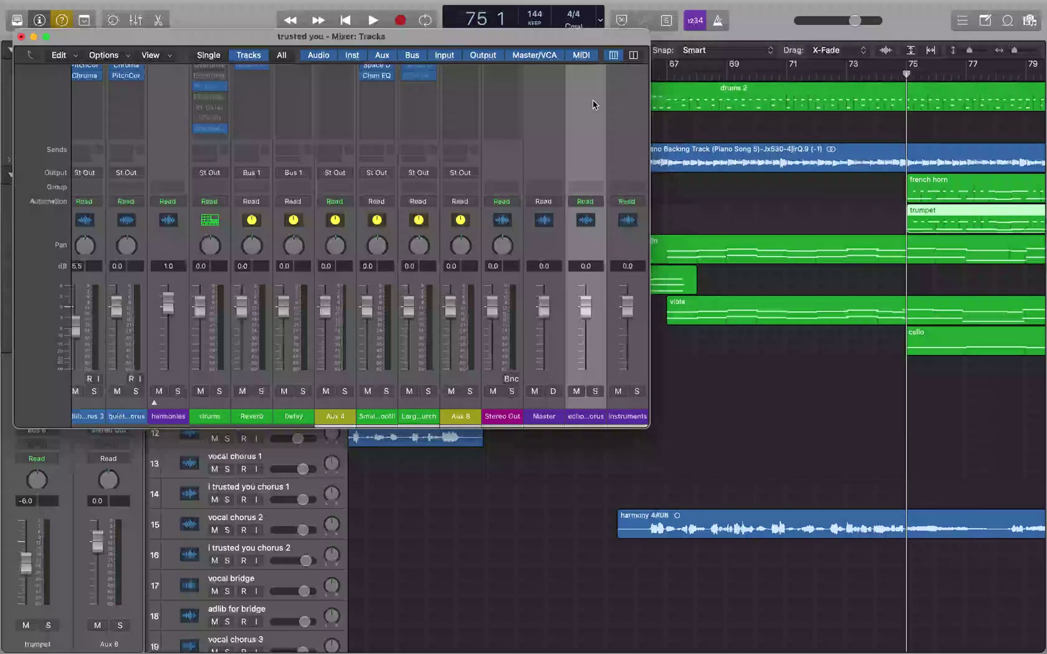
{"action": "left_click", "coordinate": [551, 104]}
{"action": "left_click", "coordinate": [502, 246]}
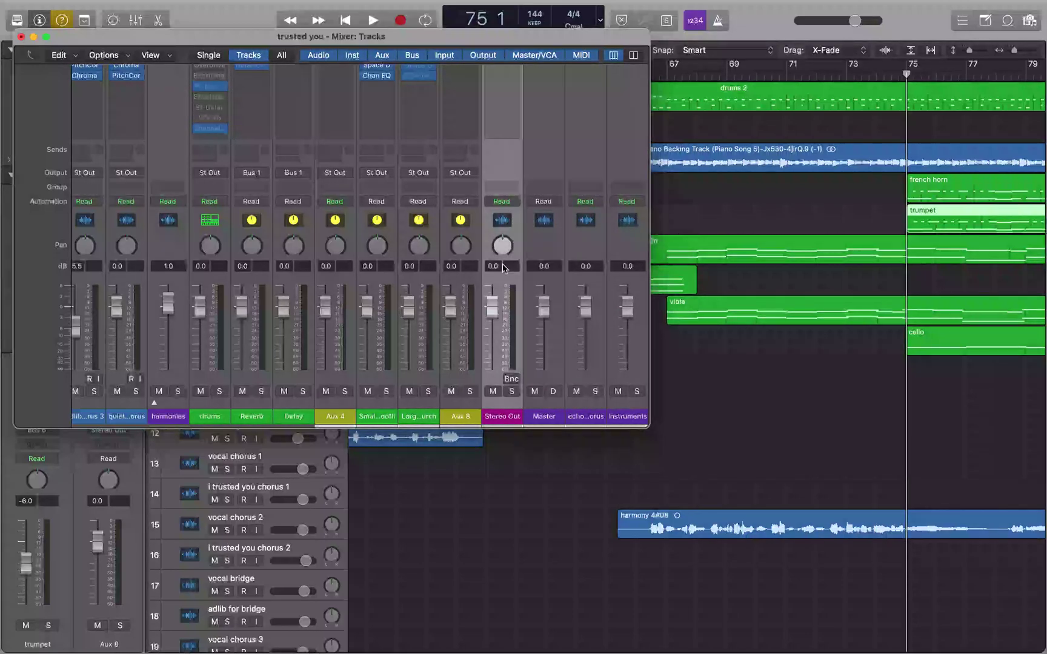
{"action": "left_click", "coordinate": [462, 267]}
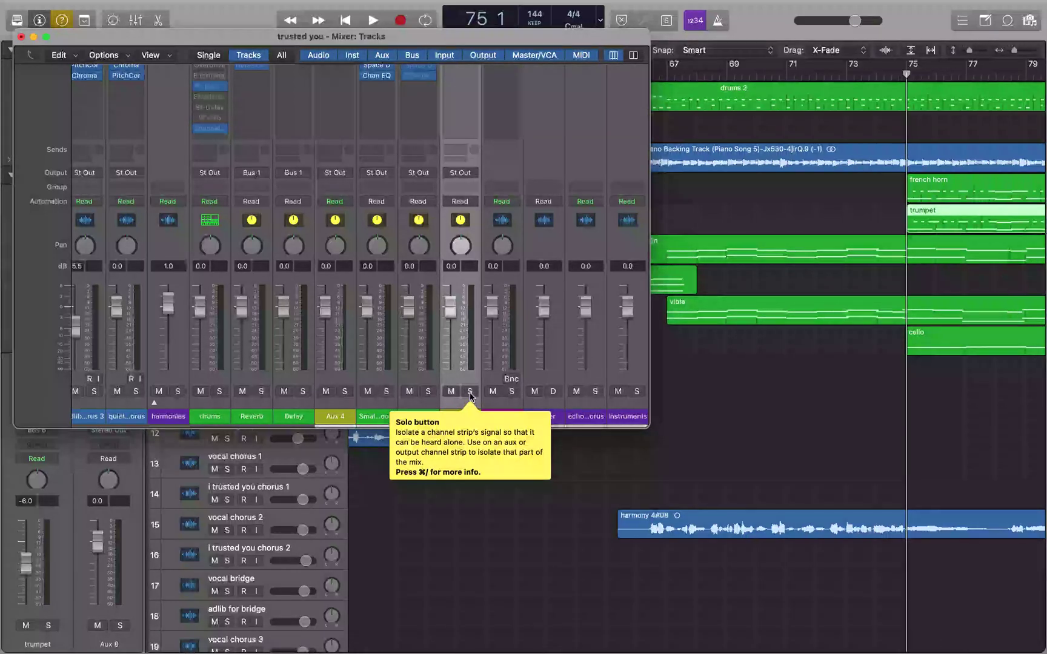
{"action": "key", "text": "space"}
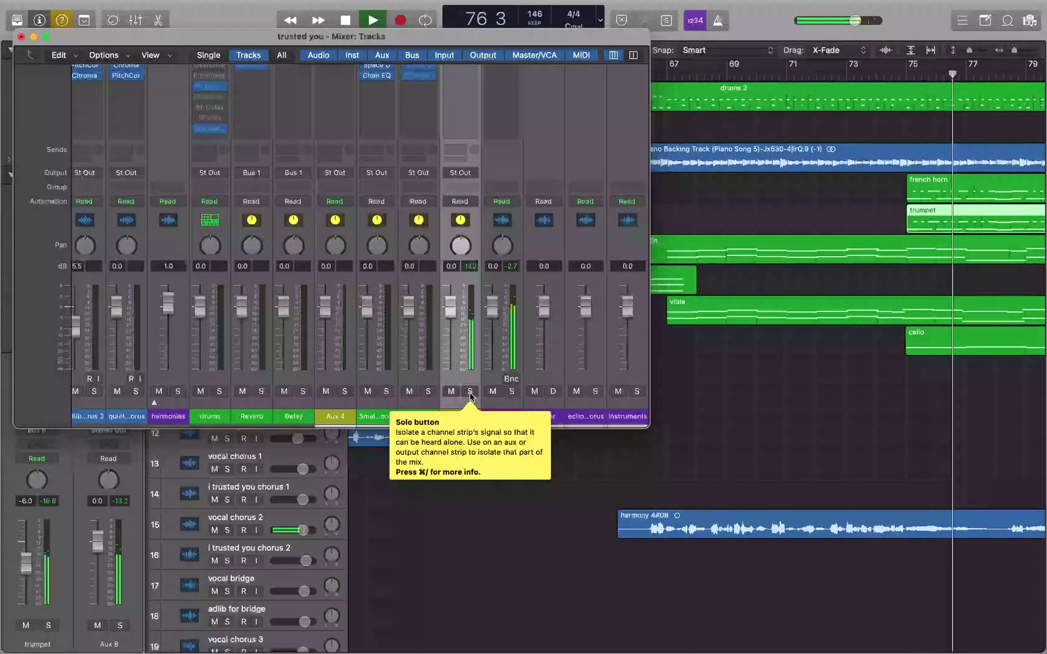
- Compare the horns on Aux 8 soloed and then within the full mix
{"action": "key", "text": "space"}
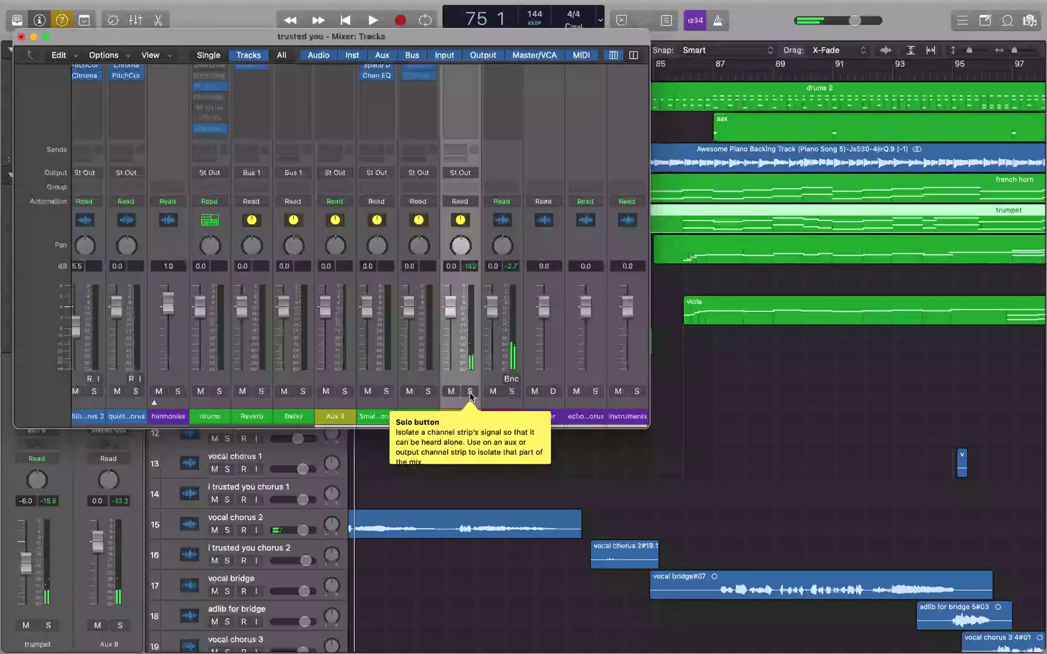
{"action": "left_click", "coordinate": [470, 392]}
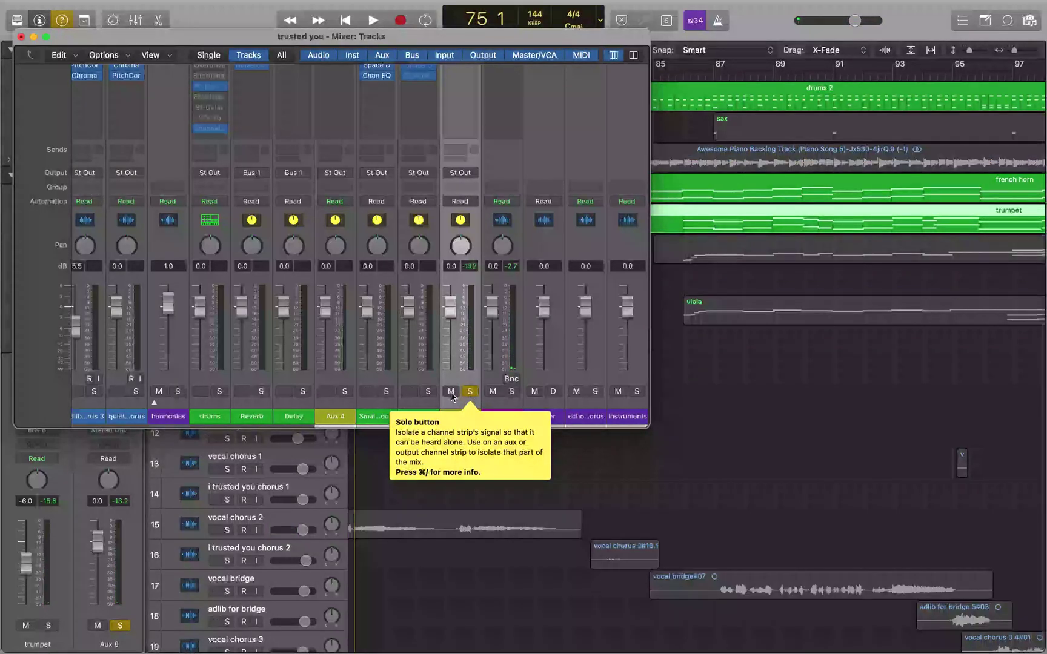
{"action": "key", "text": "space"}
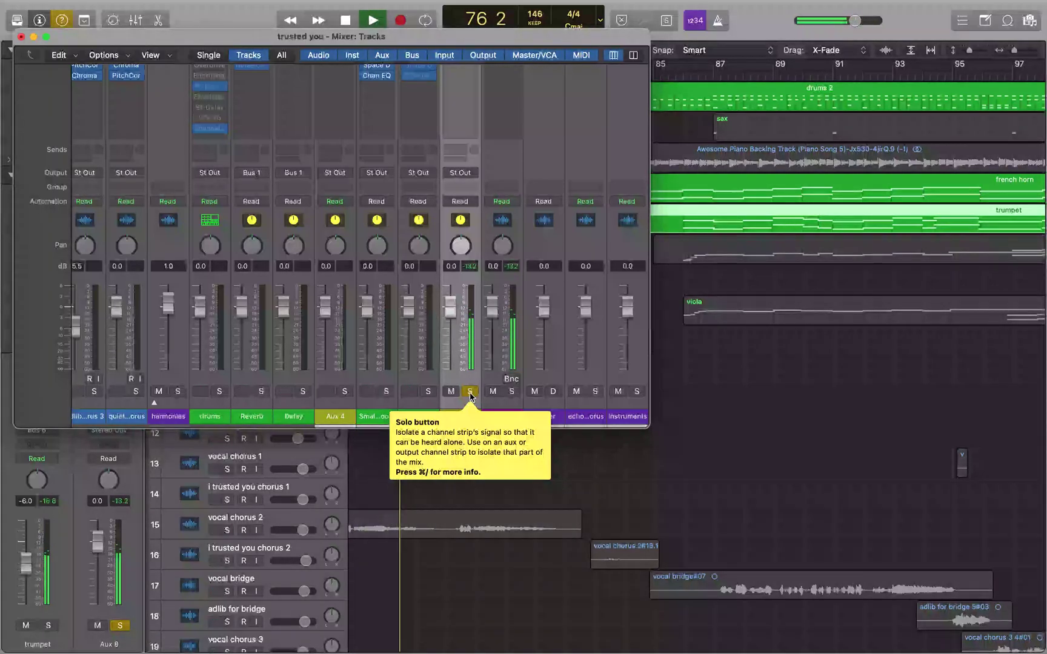
{"action": "key", "text": "space"}
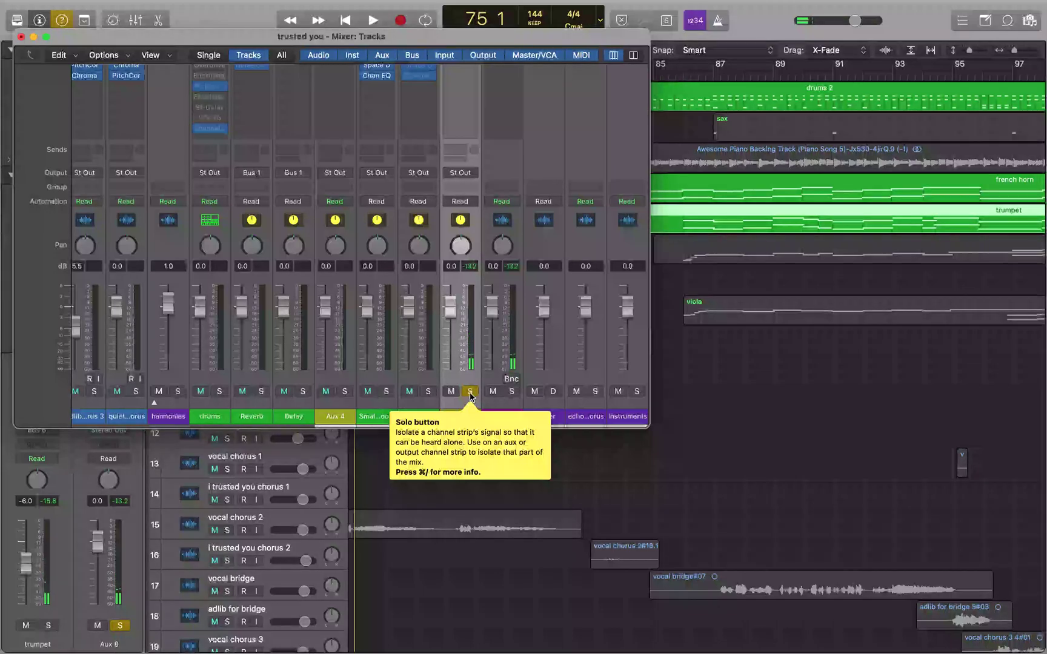
{"action": "left_click", "coordinate": [470, 393]}
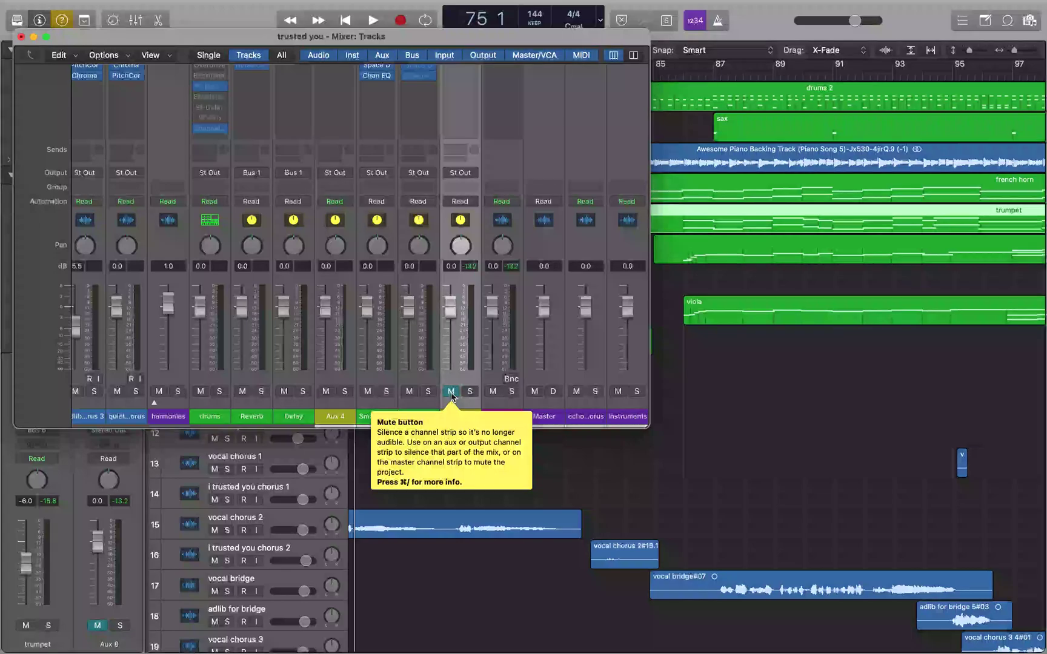
{"action": "key", "text": "space"}
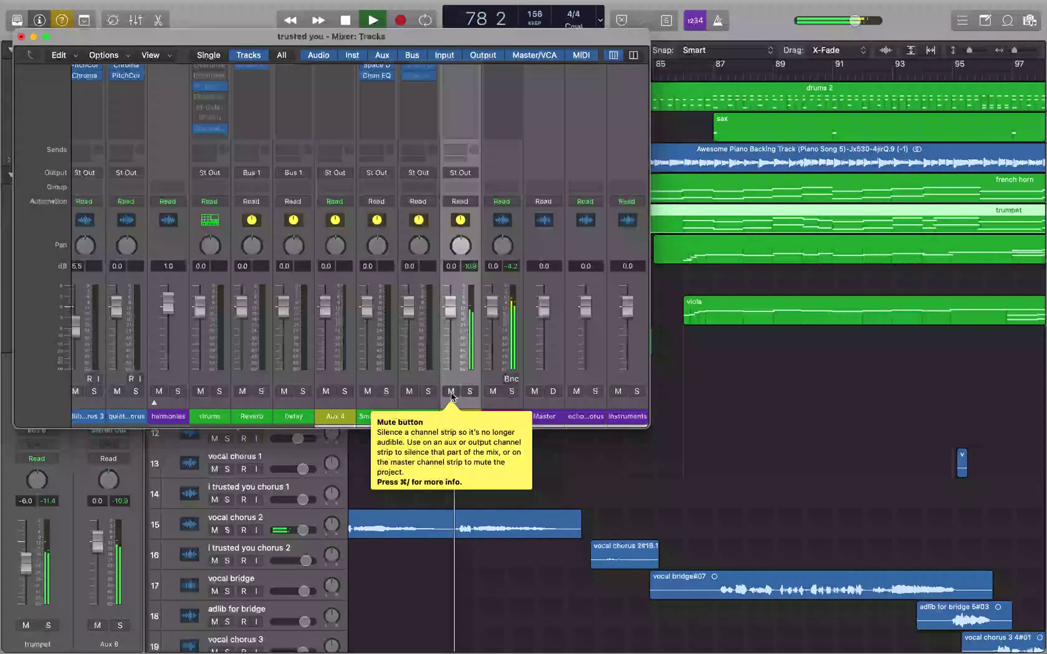
{"action": "key", "text": "space"}
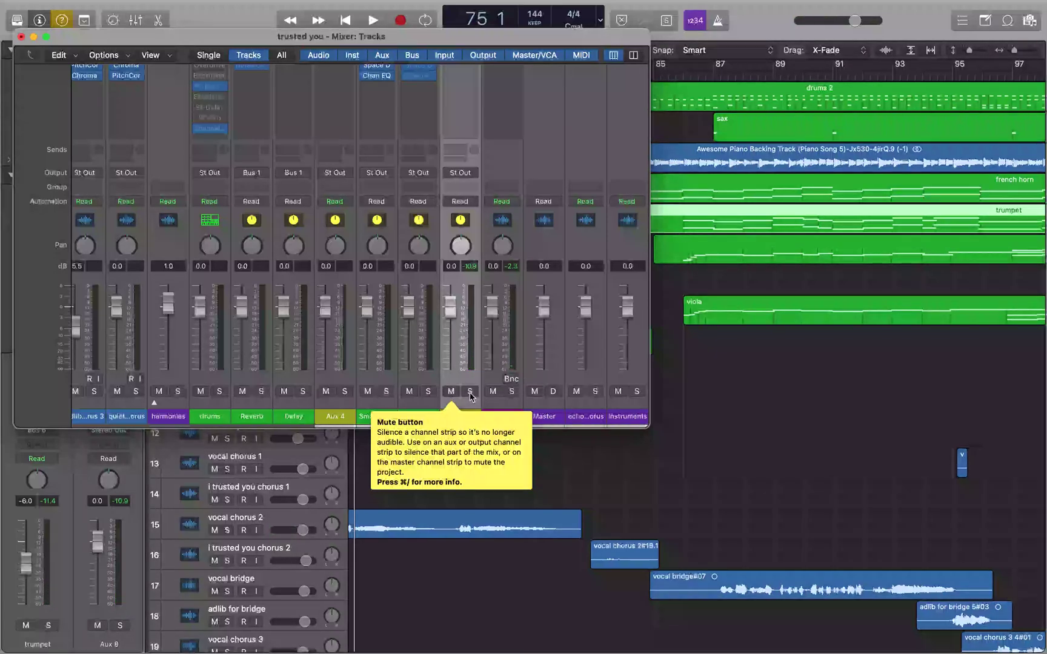
- Solo Aux 8 again and lower its fader to -0.3 dB during playback
{"action": "left_click", "coordinate": [470, 392]}
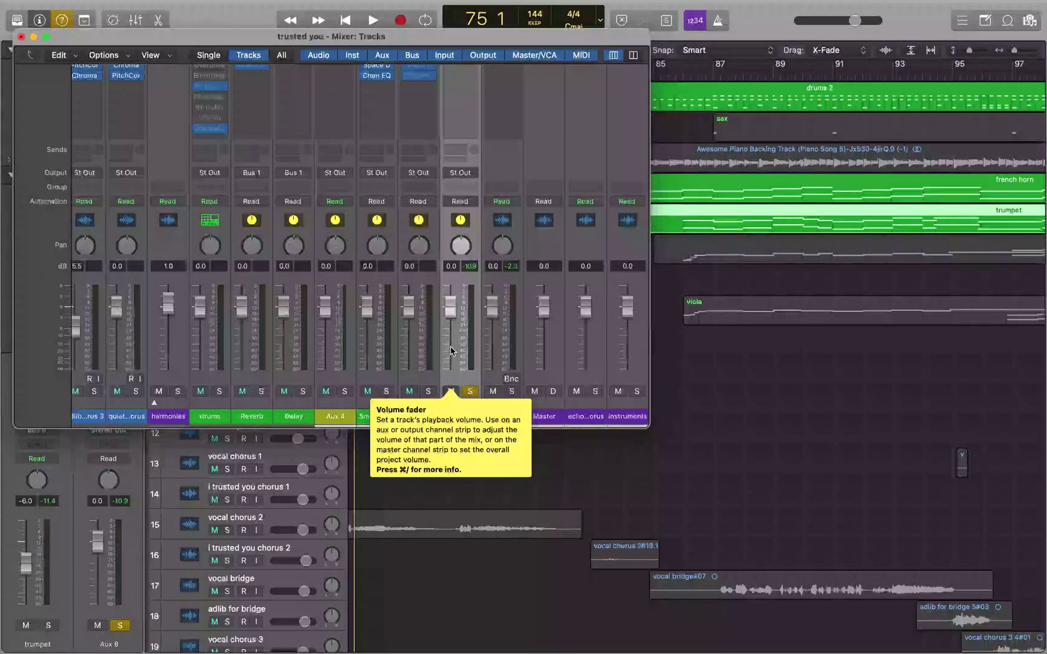
{"action": "key", "text": "space"}
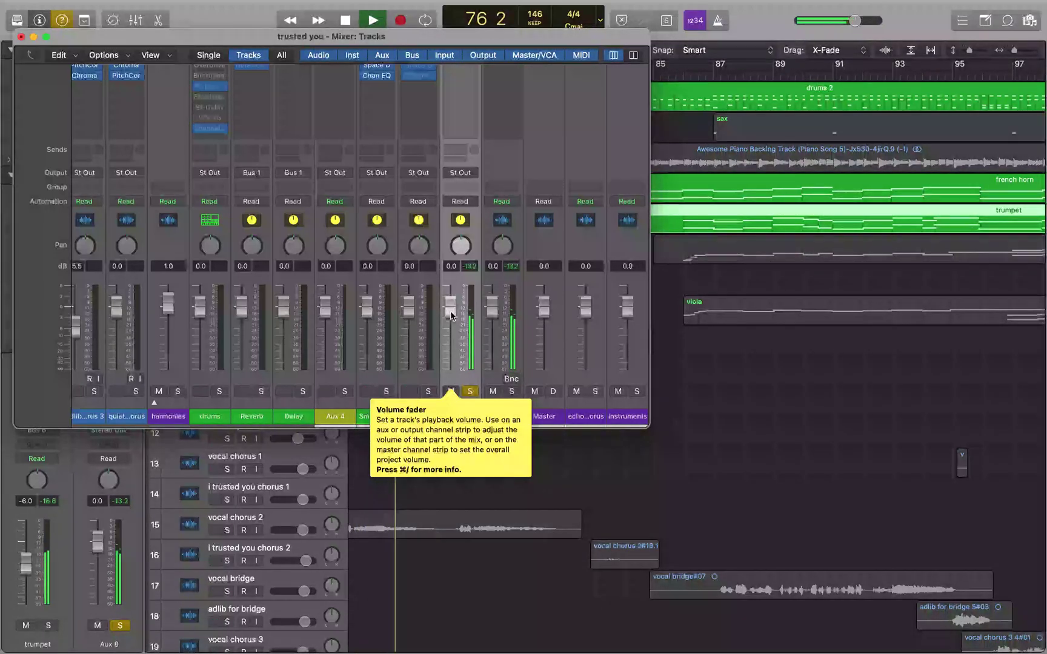
{"action": "mouse_move", "coordinate": [451, 314]}
{"action": "left_mouse_down"}
{"action": "mouse_move", "coordinate": [451, 369]}
{"action": "mouse_move", "coordinate": [451, 315]}
{"action": "left_mouse_up"}
{"action": "key", "text": "space"}
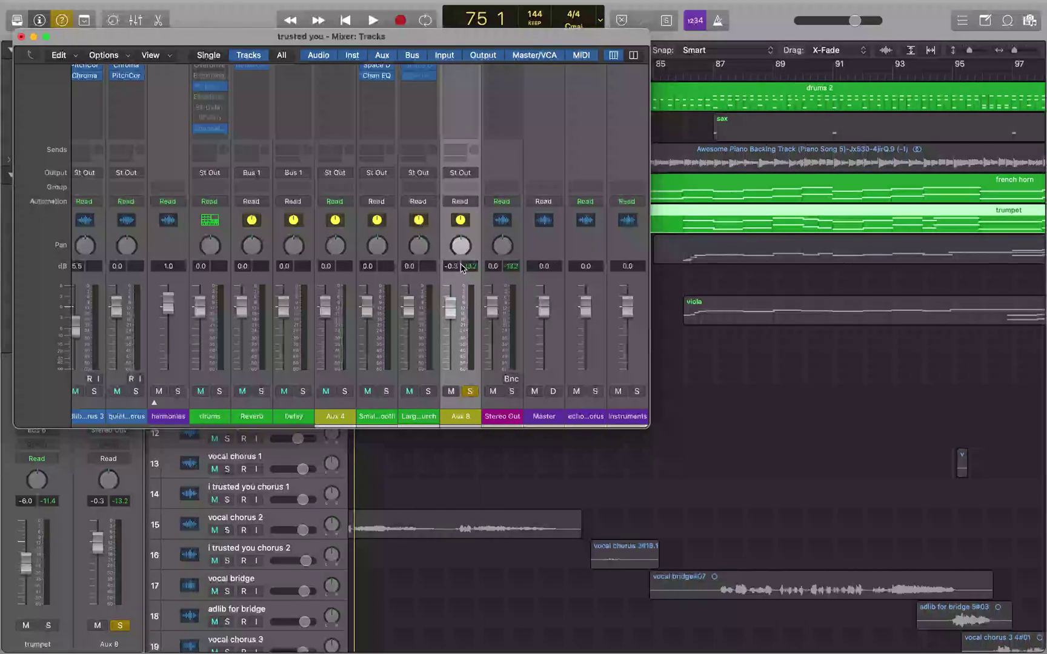
- Delete the selected Aux 8 channel strip despite the warning that it still receives bus signal
{"action": "key", "text": "BackSpace"}
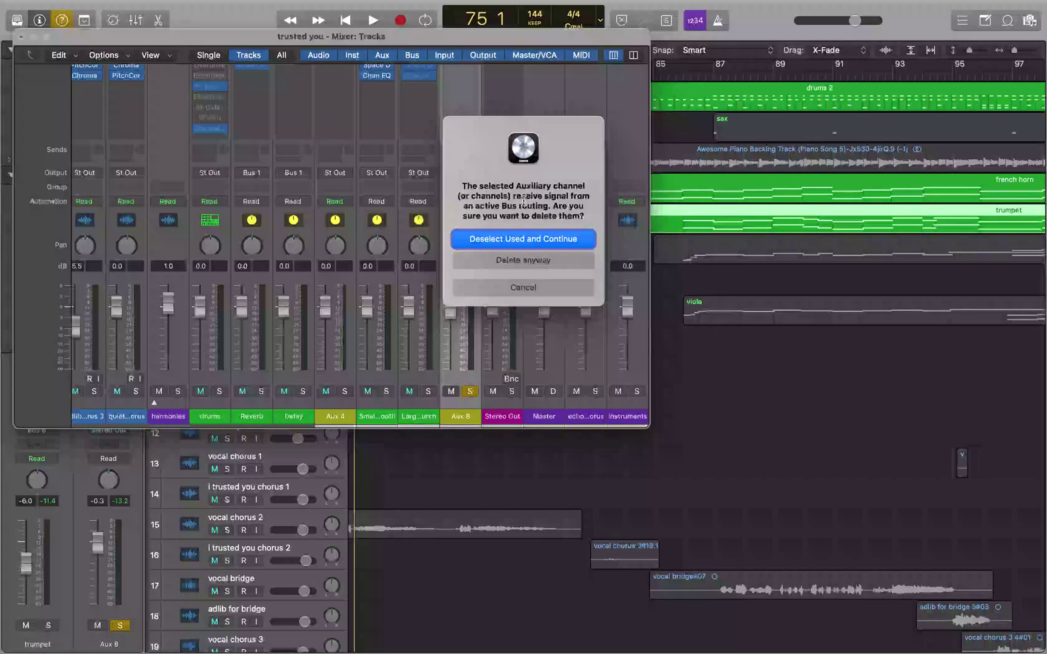
{"action": "left_click", "coordinate": [525, 261]}
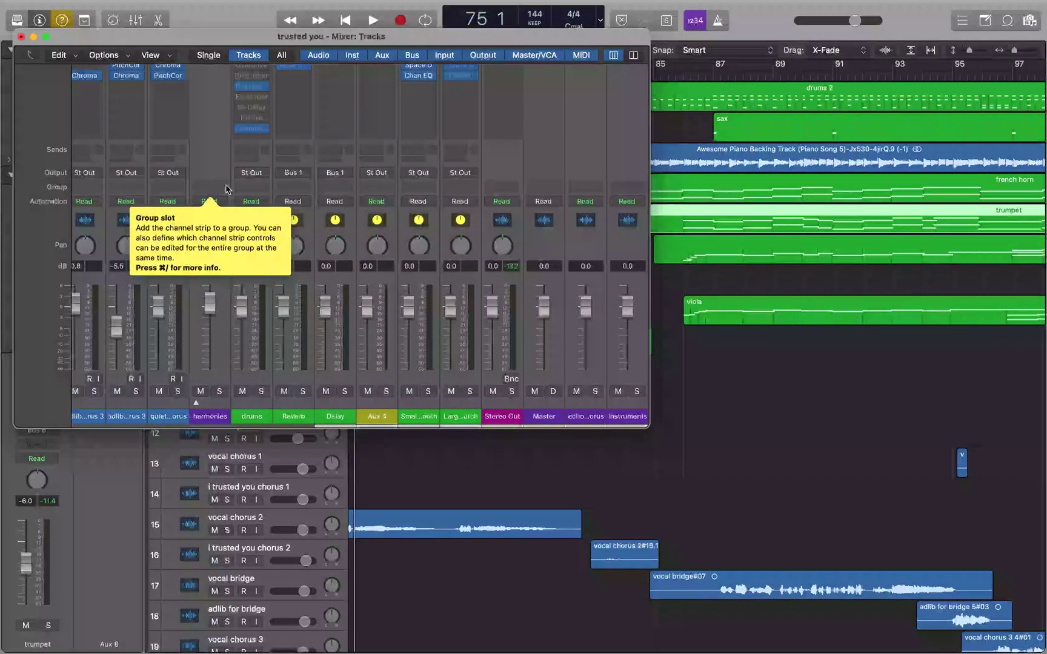
{"action": "scroll", "coordinate": [27, 104], "scroll_direction": "left", "scroll_amount": 10}
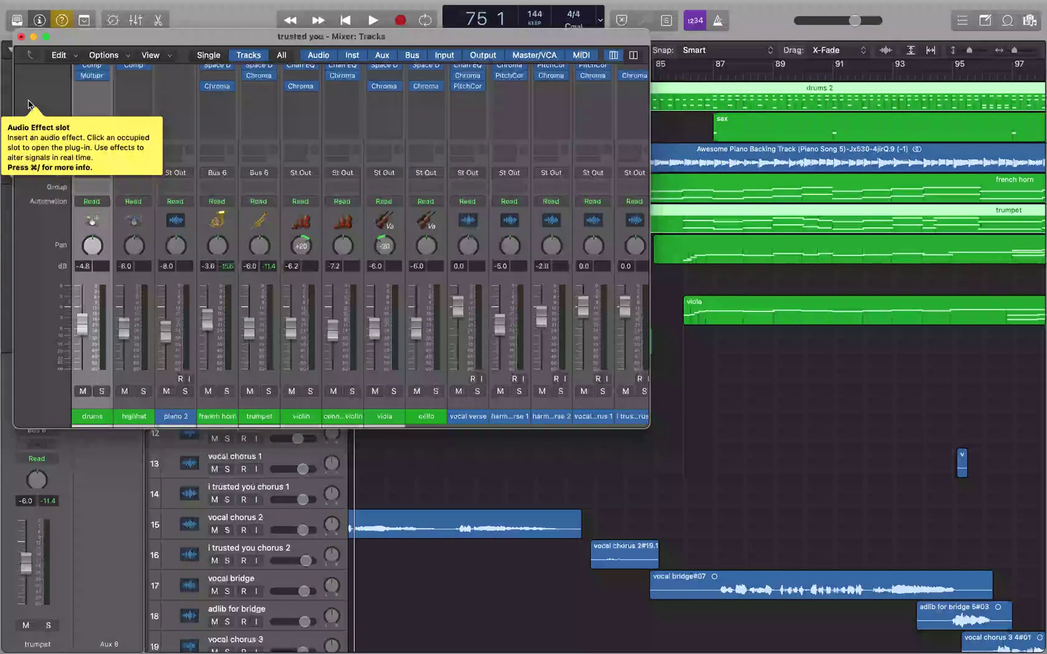
- Set the french horn's output back to Stereo Output
{"action": "left_click", "coordinate": [178, 269]}
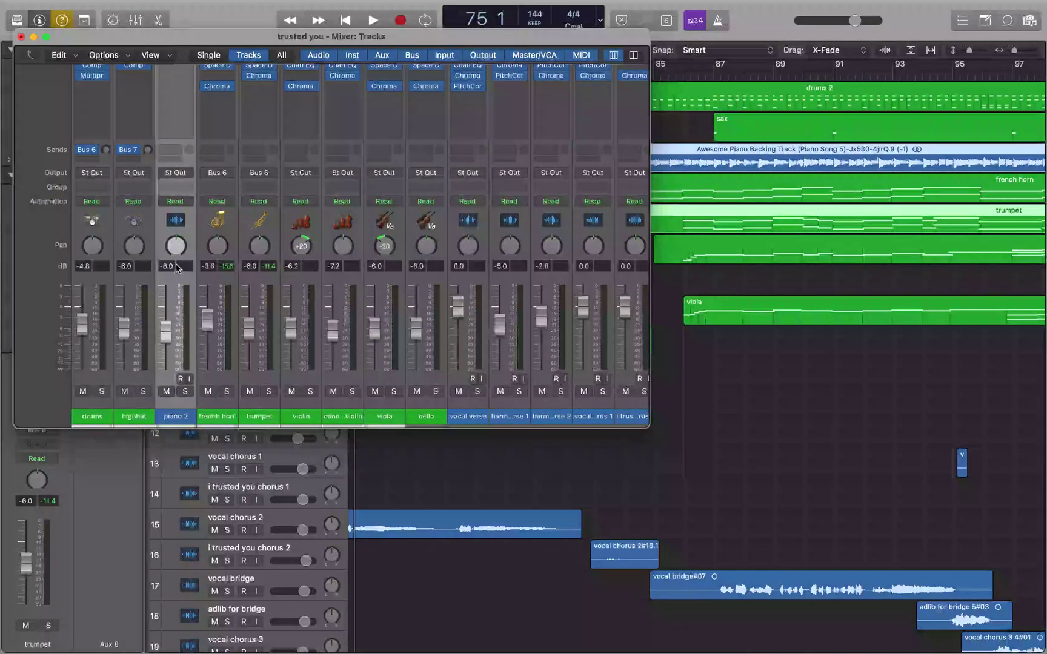
{"action": "left_click", "coordinate": [217, 416]}
{"action": "double_click", "coordinate": [217, 416]}
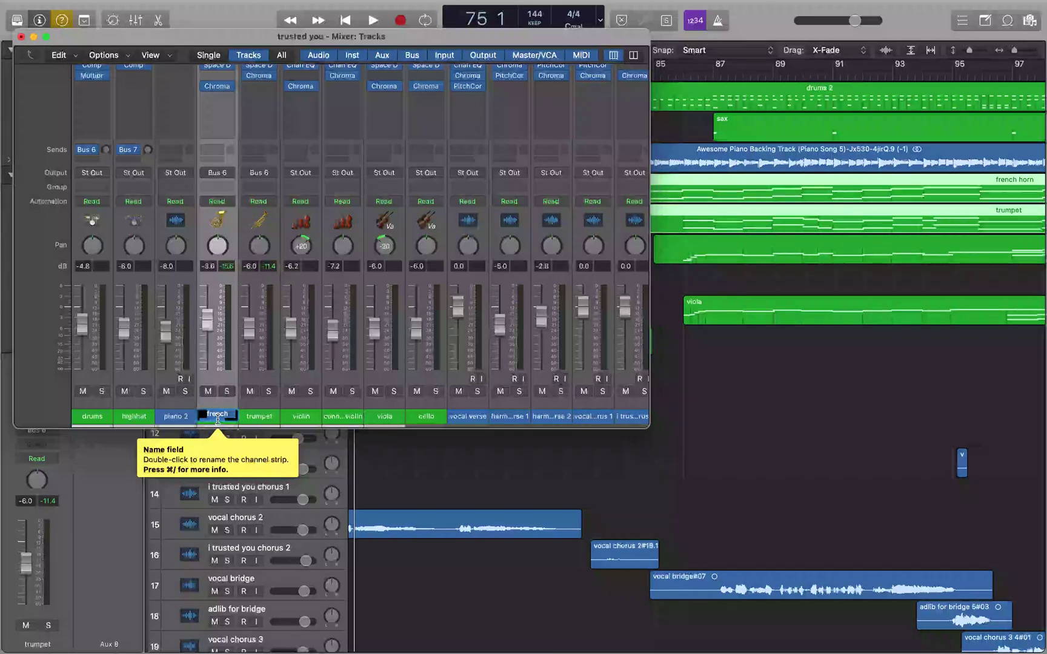
{"action": "key", "text": "Return"}
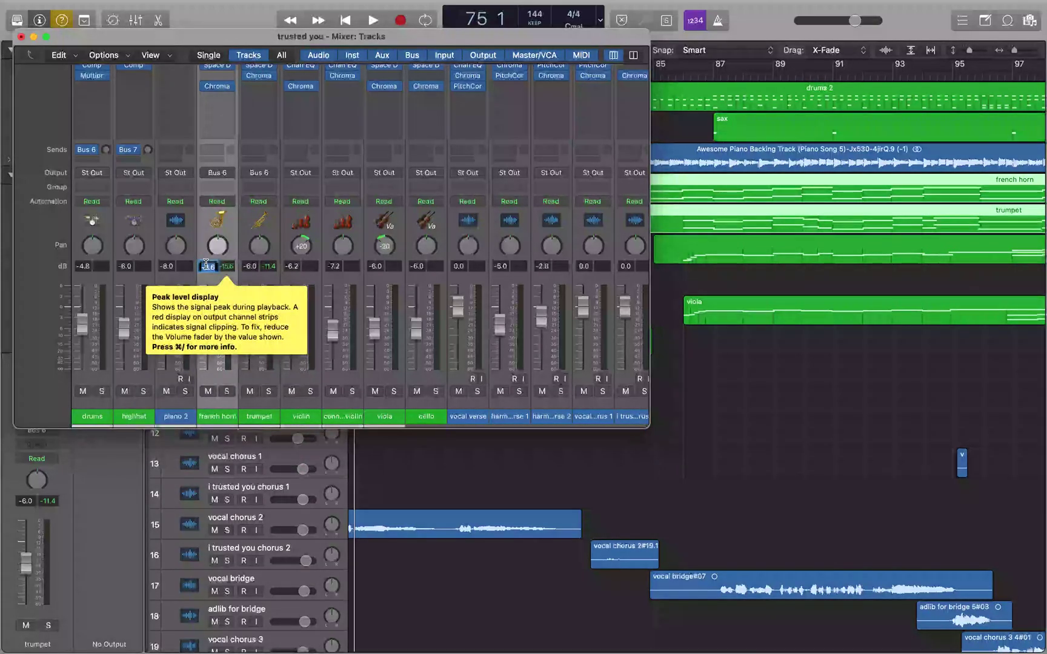
{"action": "left_click", "coordinate": [218, 174]}
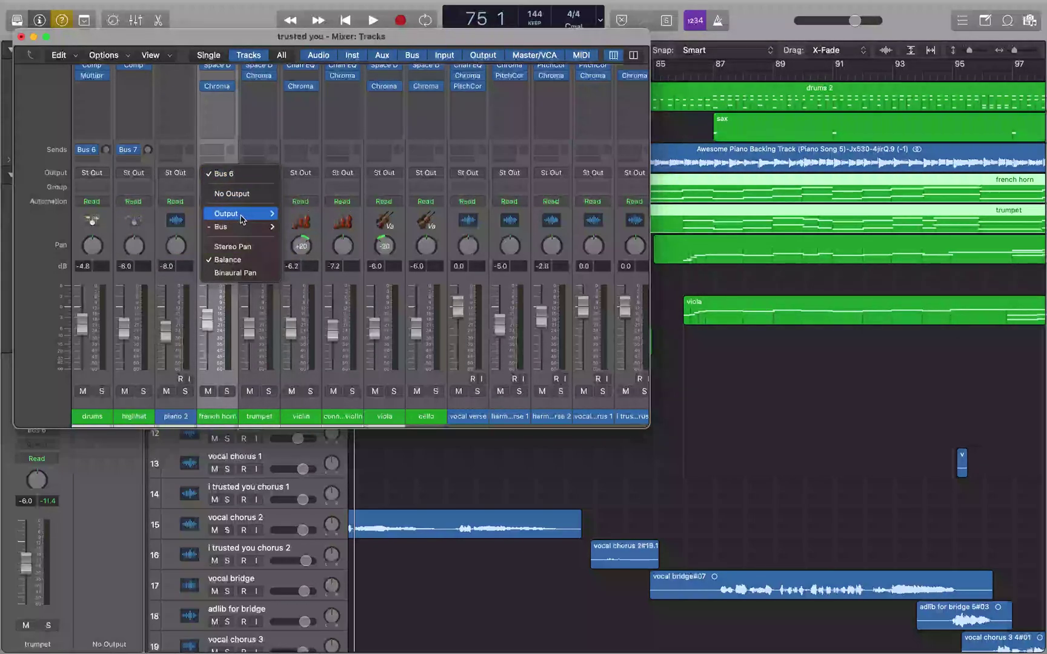
{"action": "mouse_move", "coordinate": [241, 219]}
{"action": "left_click", "coordinate": [335, 215]}
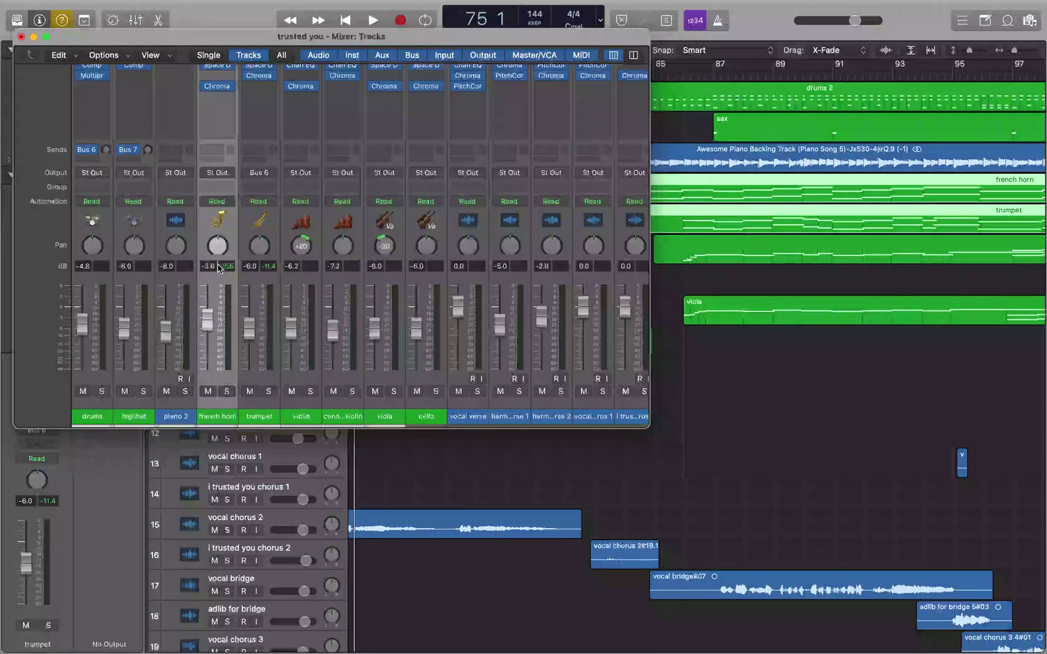
- Set the trumpet's output back to Stereo Output and close the Mixer
{"action": "left_click", "coordinate": [260, 268]}
{"action": "key", "text": "Escape"}
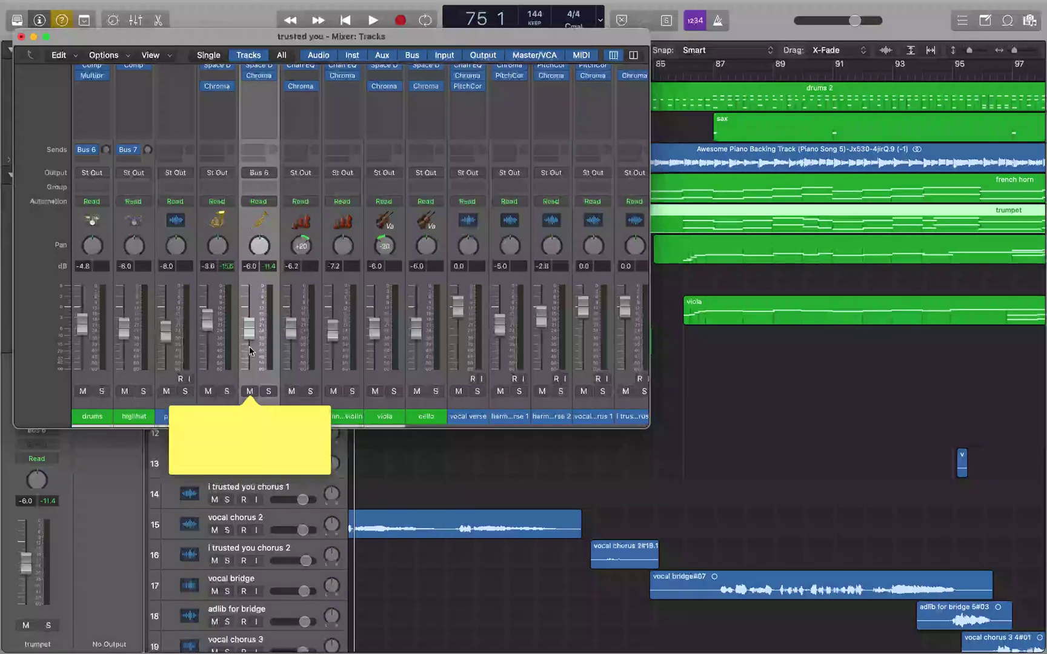
{"action": "left_click", "coordinate": [260, 174]}
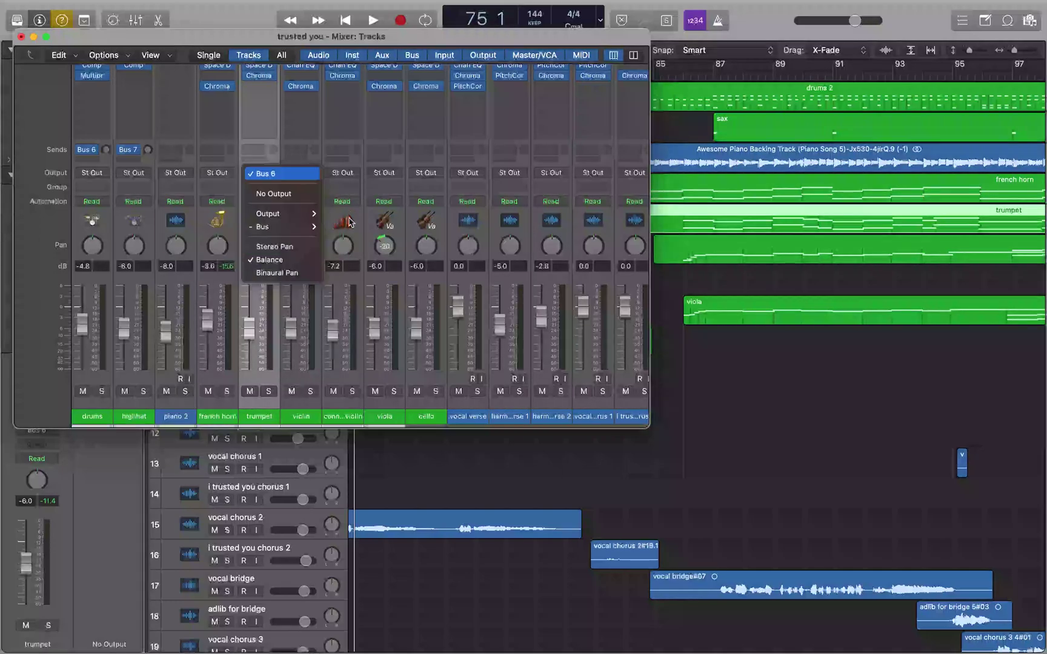
{"action": "mouse_move", "coordinate": [281, 213]}
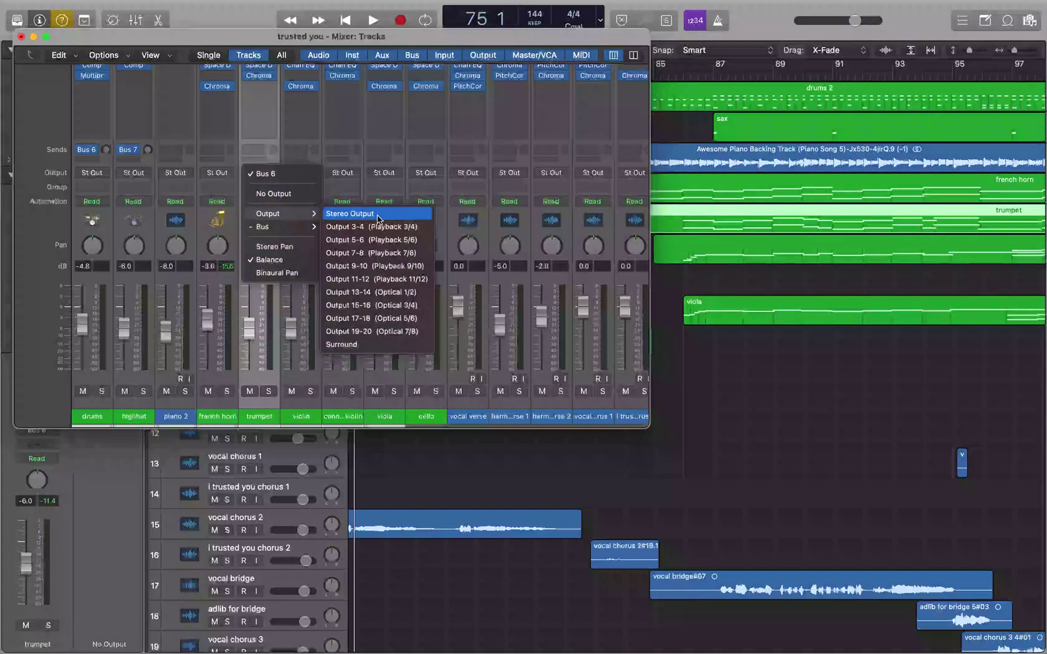
{"action": "left_click", "coordinate": [377, 216]}
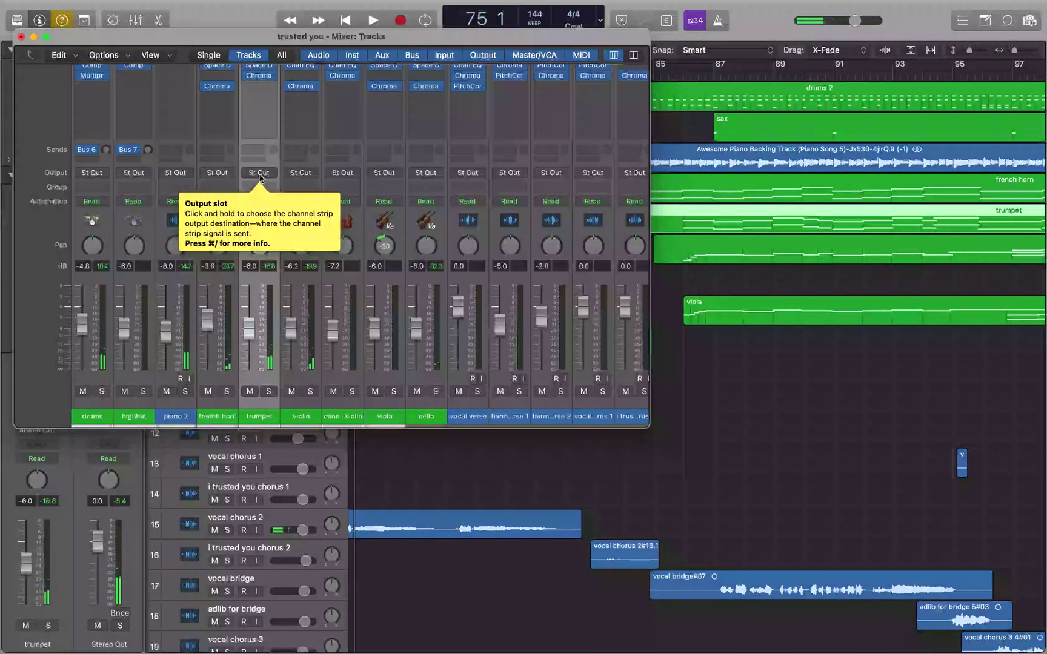
{"action": "key", "text": "x"}
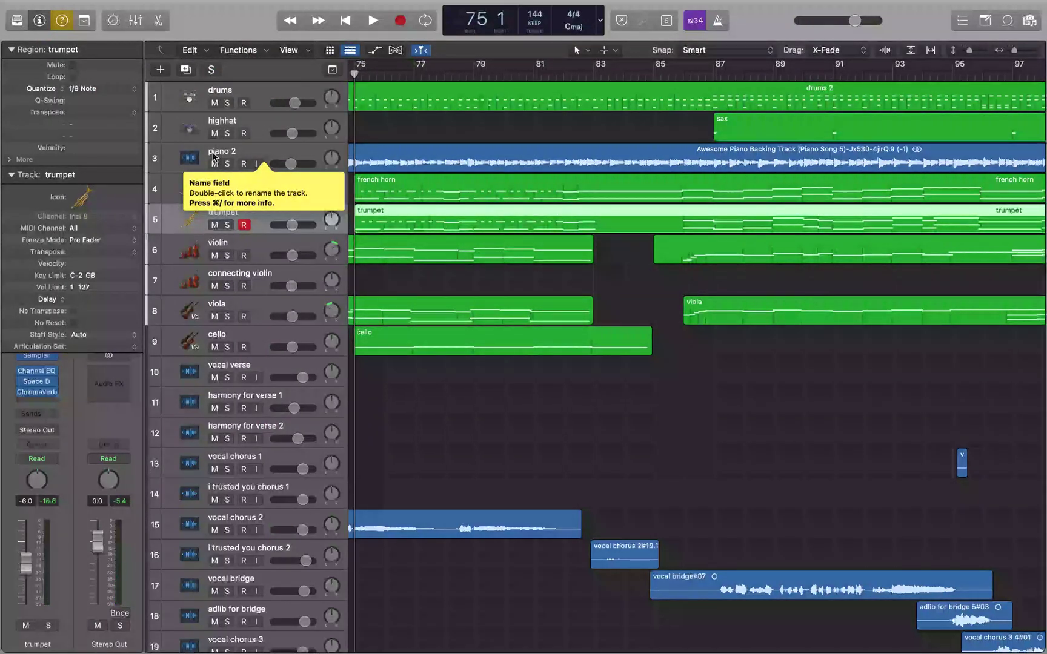
- Select the french horn track and extend the selection to the trumpet track below it
{"action": "left_click", "coordinate": [213, 187]}
{"action": "left_click", "coordinate": [213, 156]}
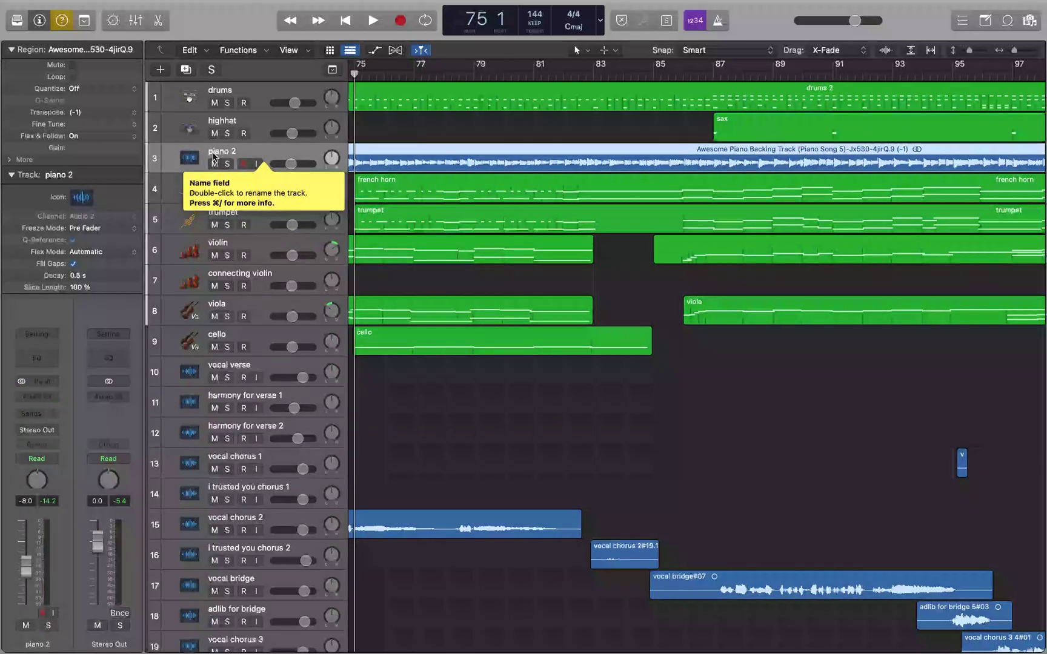
{"action": "left_click", "coordinate": [212, 187]}
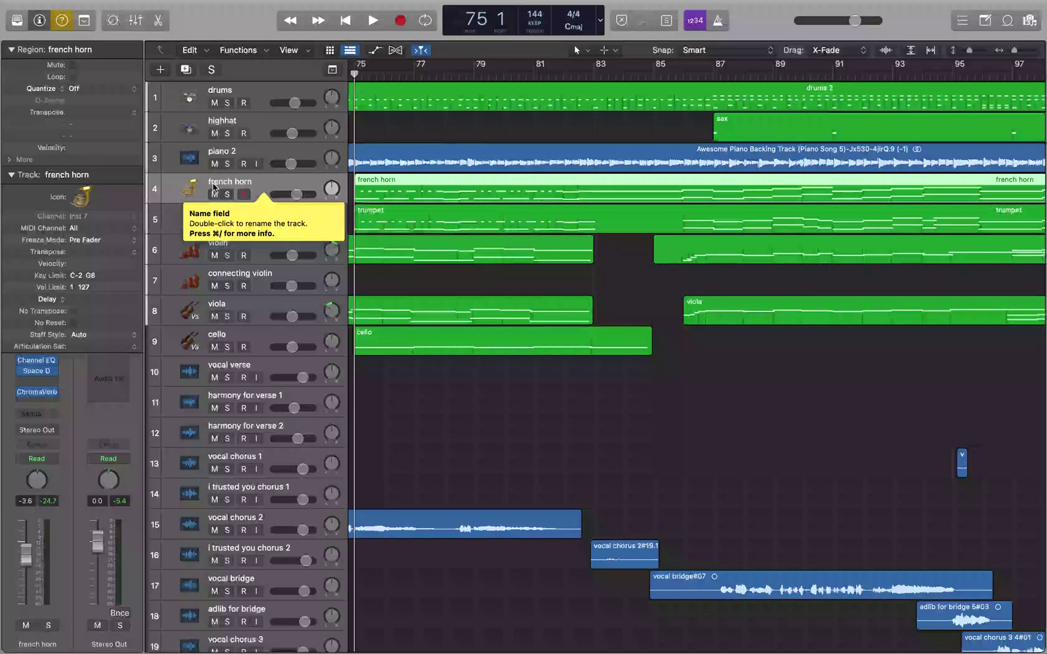
{"action": "key", "text": "shift+Down"}
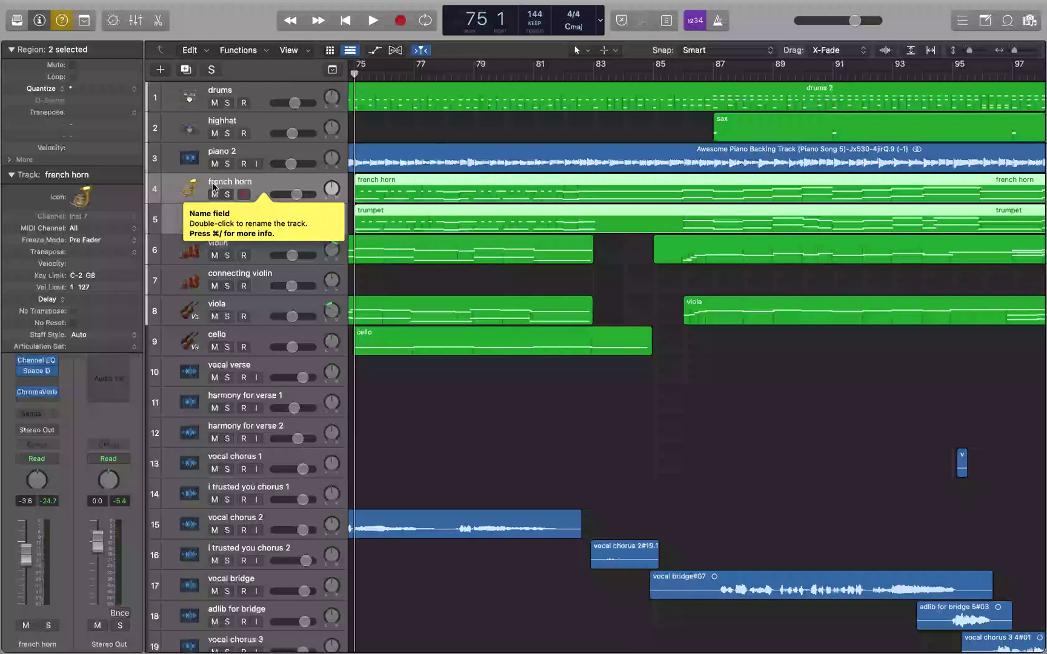
- Create summing stack Sum 8 from french horn and trumpet via Bus 9, then collapse it
{"action": "key", "text": "super+shift+d"}
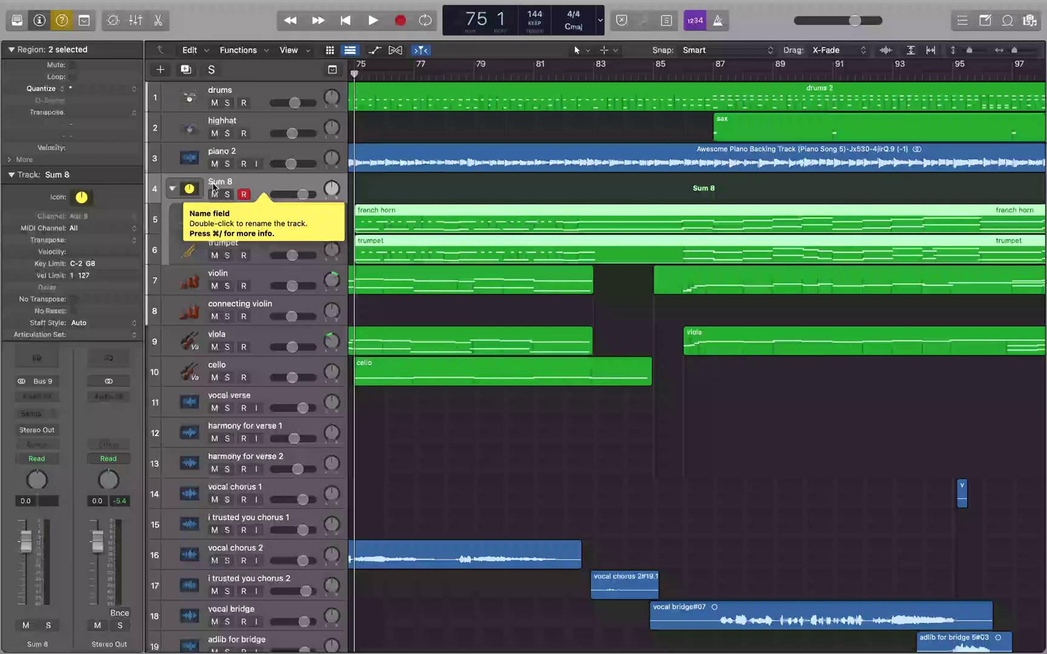
{"action": "key", "text": "Down"}
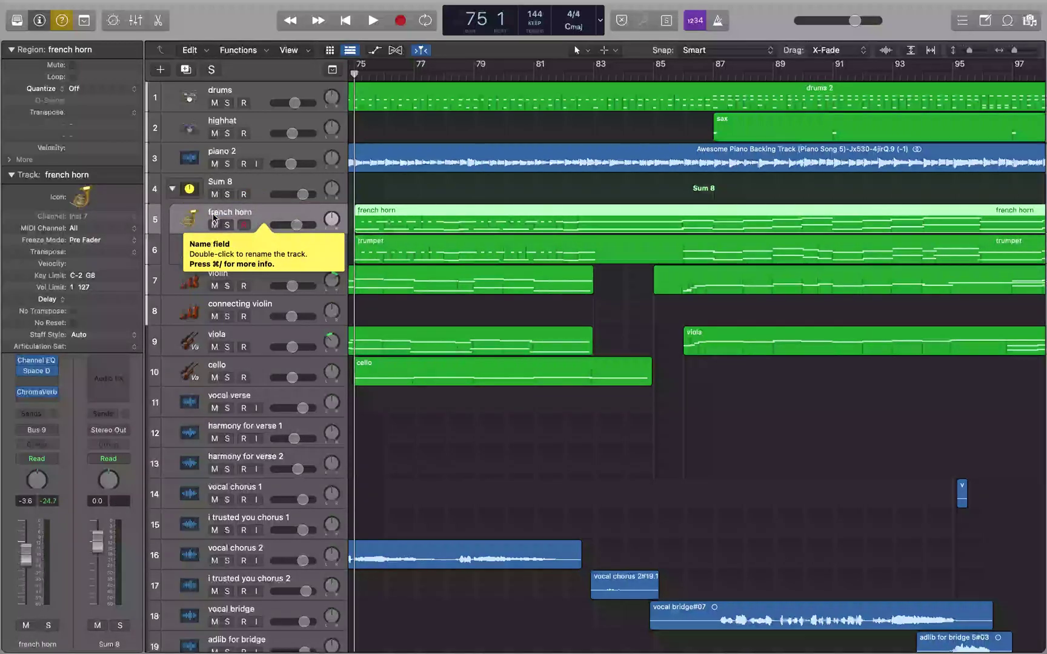
{"action": "key", "text": "Down"}
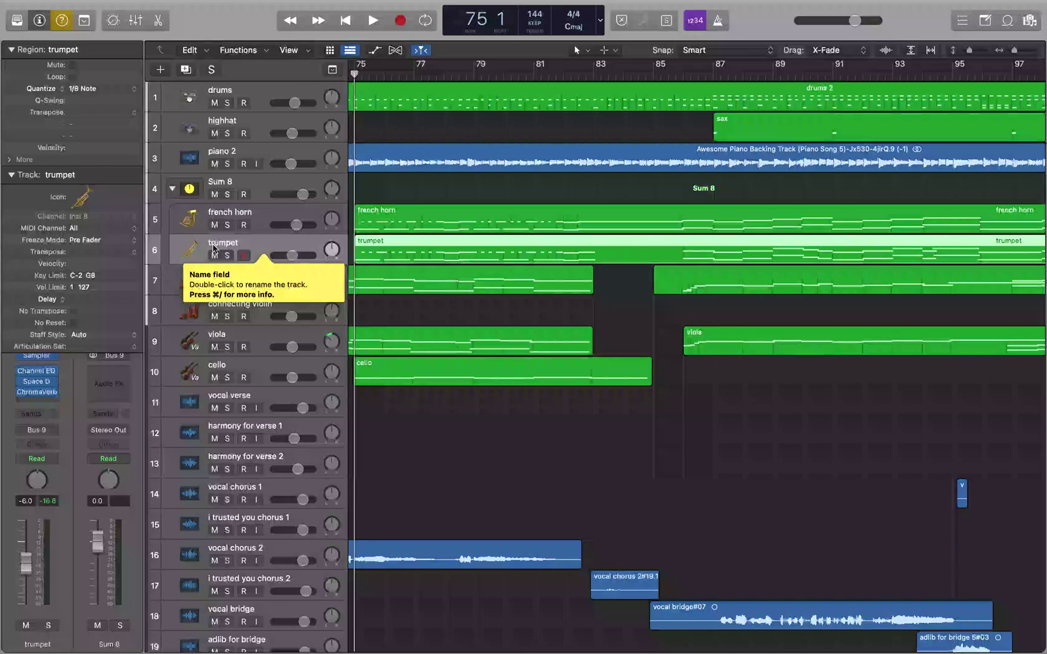
{"action": "key", "text": "Left"}
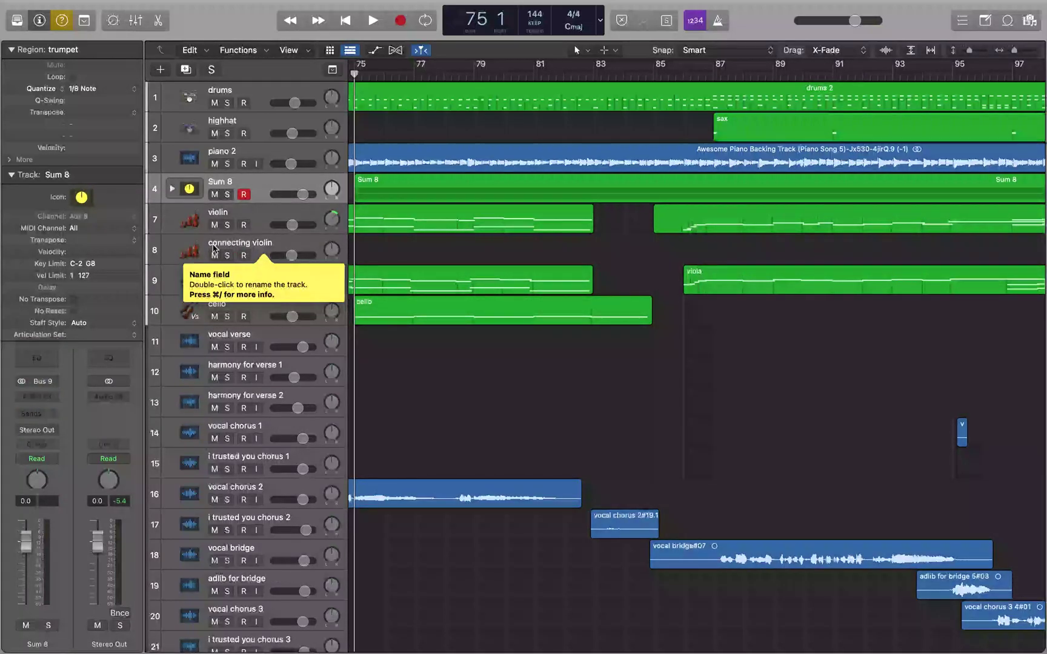
- Expand Sum 8 to check its french horn and trumpet tracks, then reopen the Mixer
{"action": "left_click", "coordinate": [213, 157]}
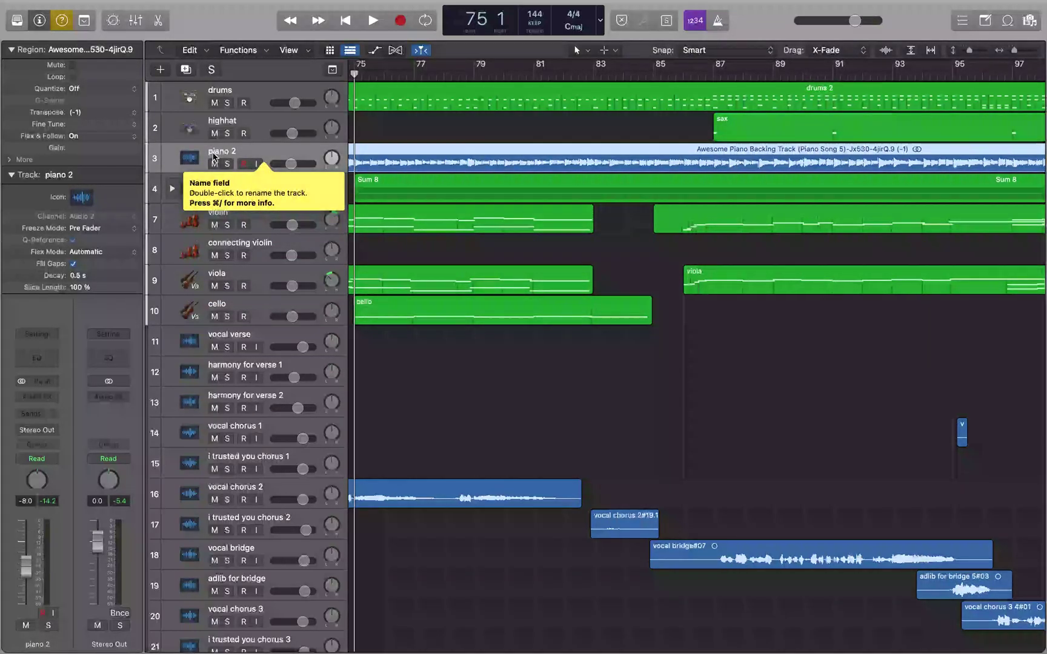
{"action": "left_click", "coordinate": [214, 186]}
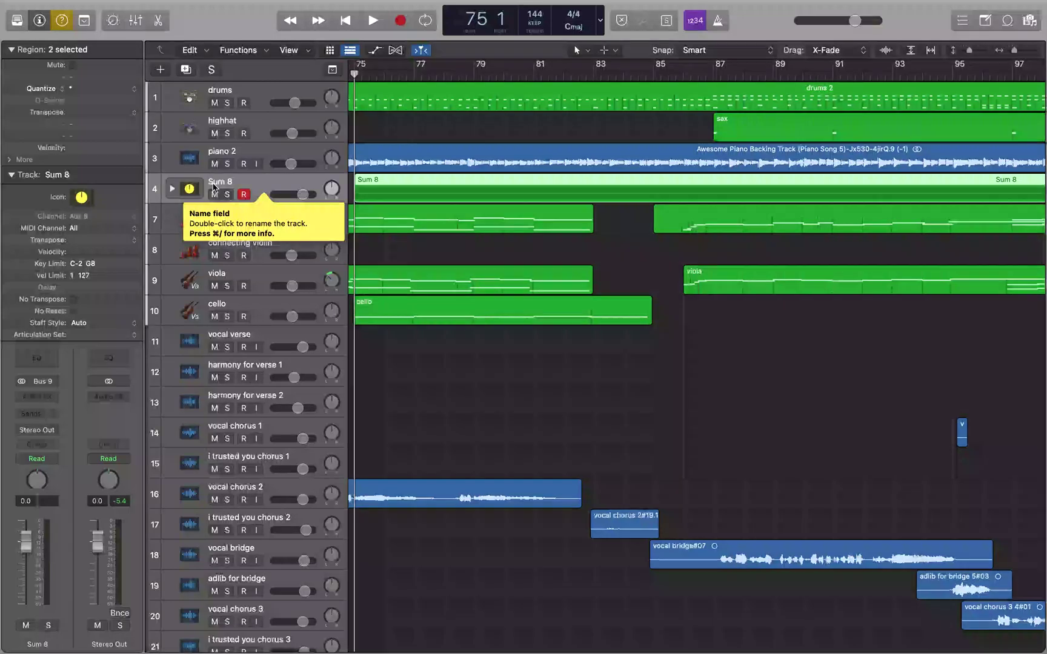
{"action": "left_click", "coordinate": [213, 218]}
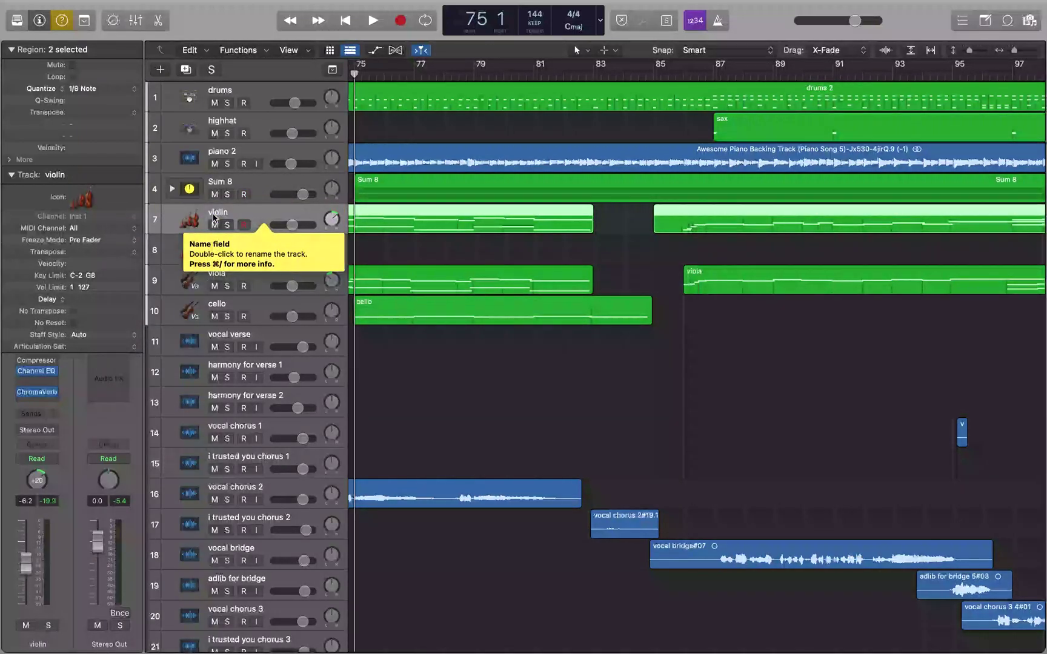
{"action": "left_click", "coordinate": [213, 187]}
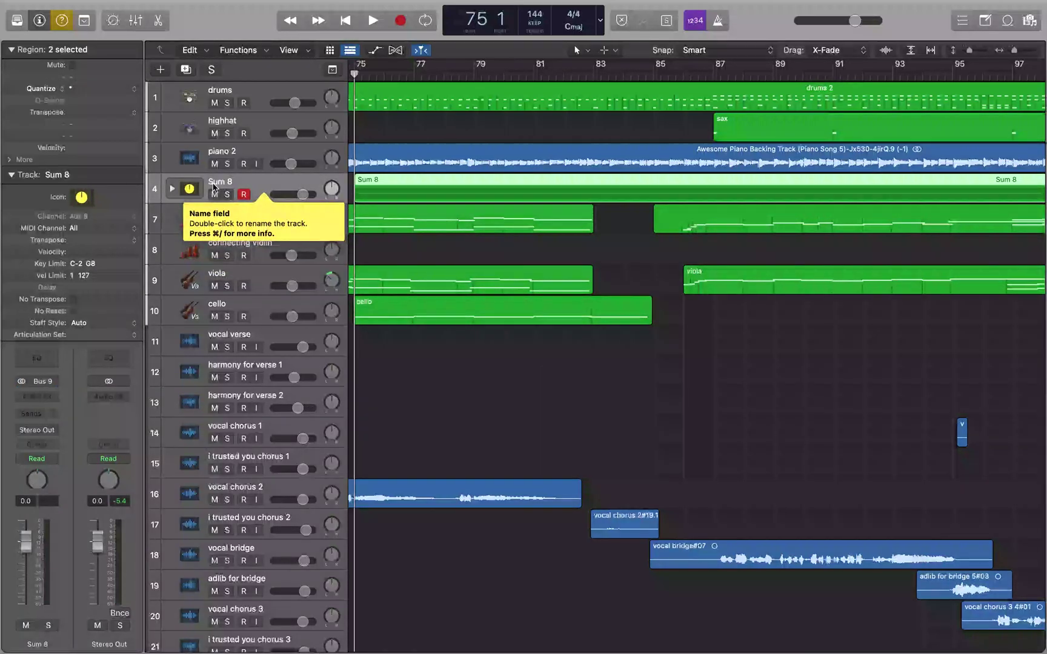
{"action": "key", "text": "ctrl+Down"}
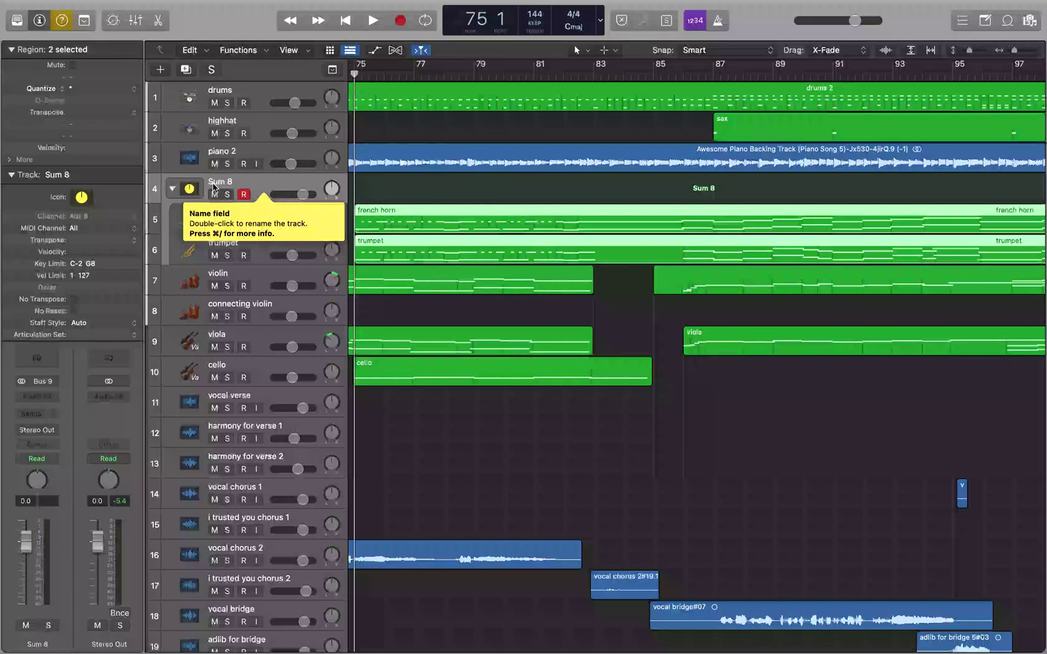
{"action": "left_click", "coordinate": [213, 216]}
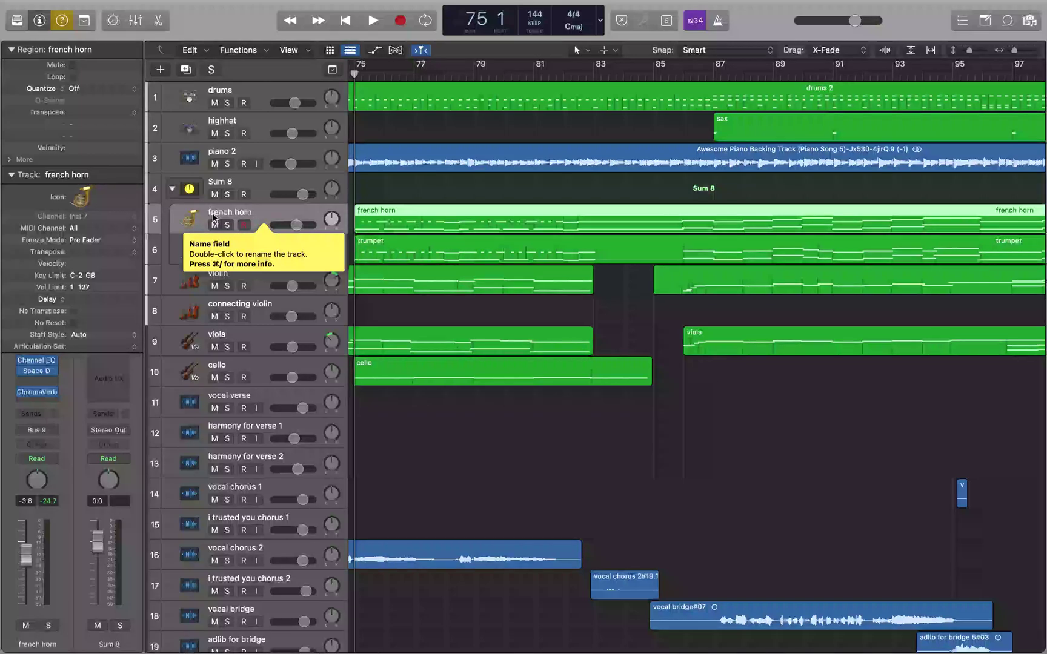
{"action": "left_click", "coordinate": [213, 247]}
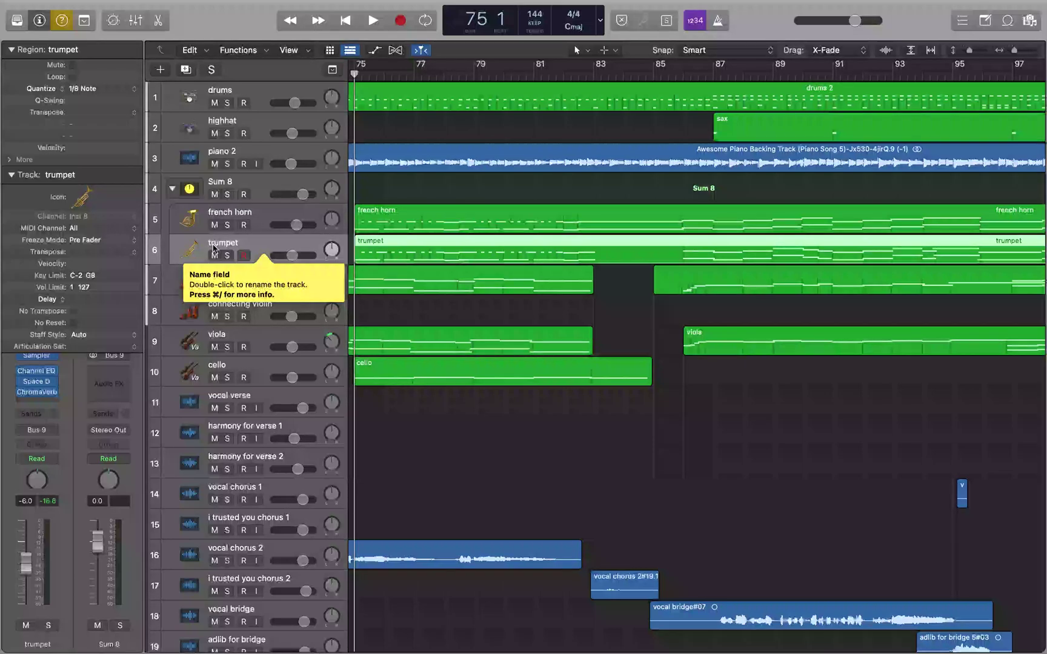
{"action": "key", "text": "x"}
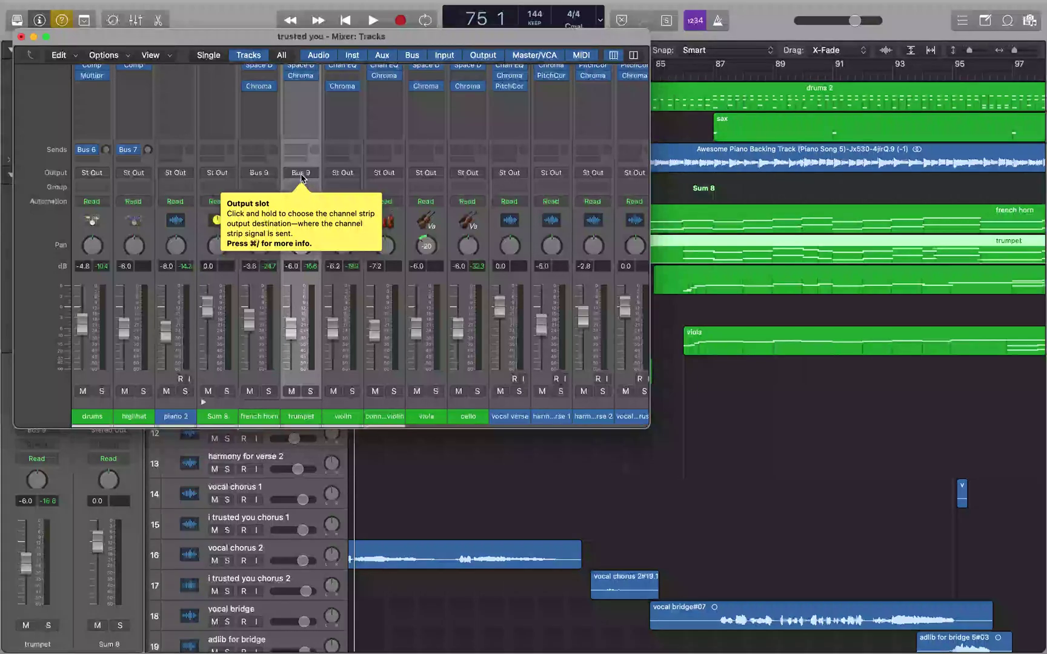
- Select the Sum 8 channel strip and enlarge the mixer to full screen, keeping its name
{"action": "left_click", "coordinate": [260, 267]}
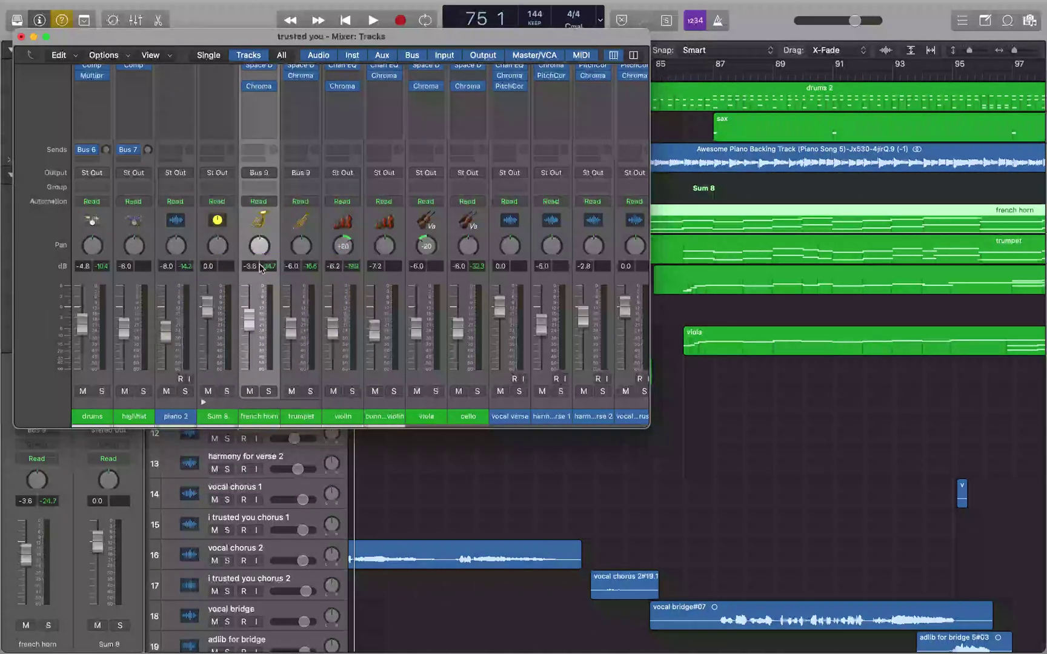
{"action": "left_click", "coordinate": [218, 268]}
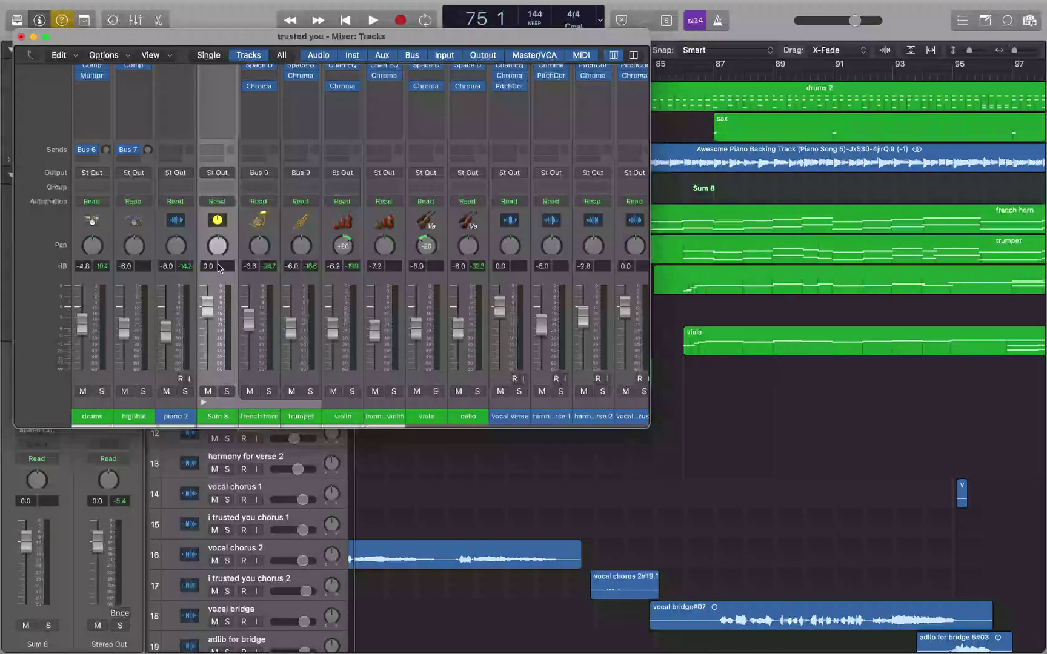
{"action": "double_click", "coordinate": [219, 38]}
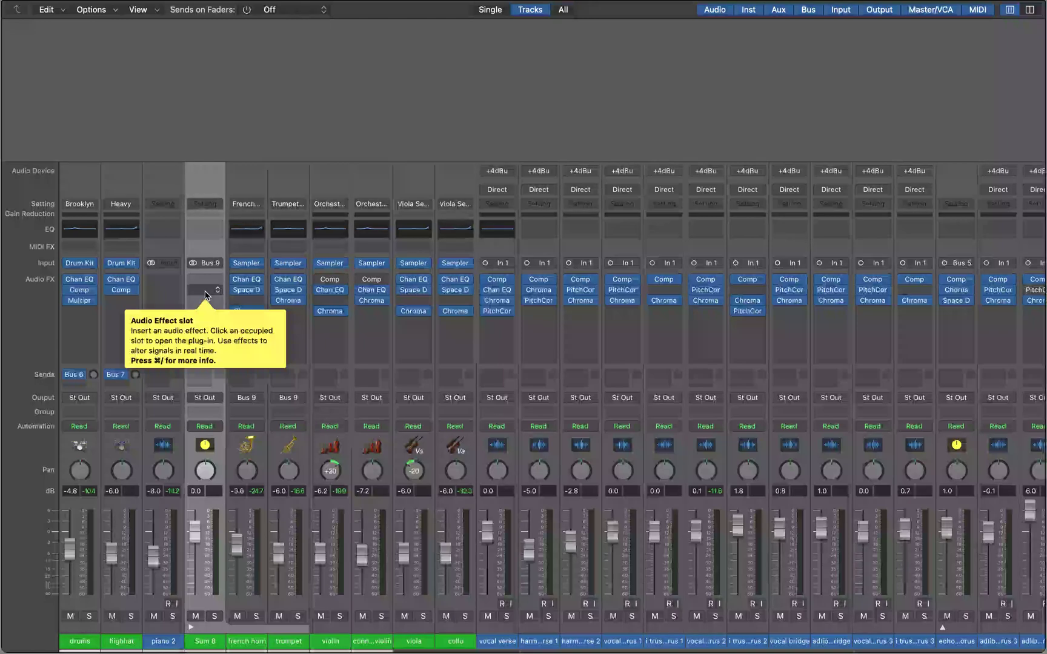
{"action": "double_click", "coordinate": [197, 639]}
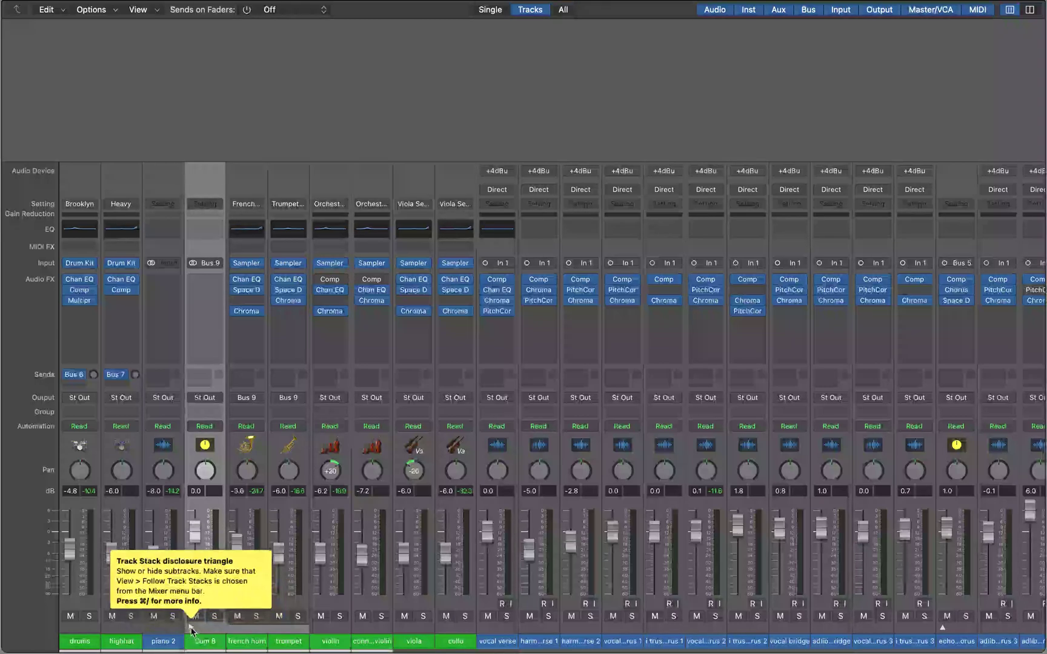
{"action": "key", "text": "Return"}
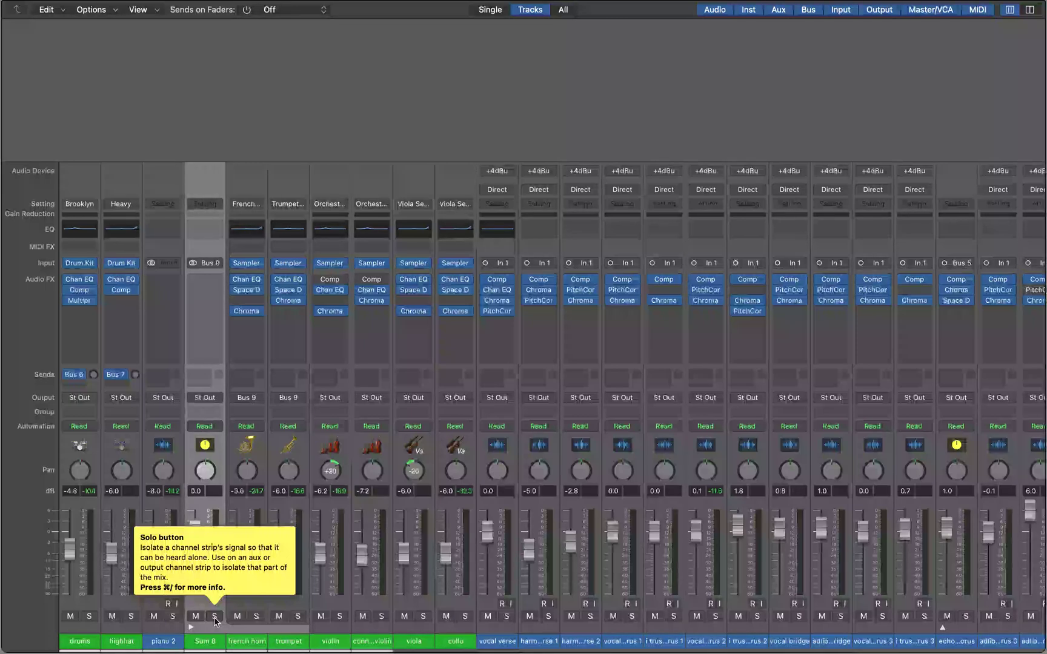
- Solo and unsolo Sum 8, mute it, then return to the tracks area
{"action": "left_click", "coordinate": [215, 617]}
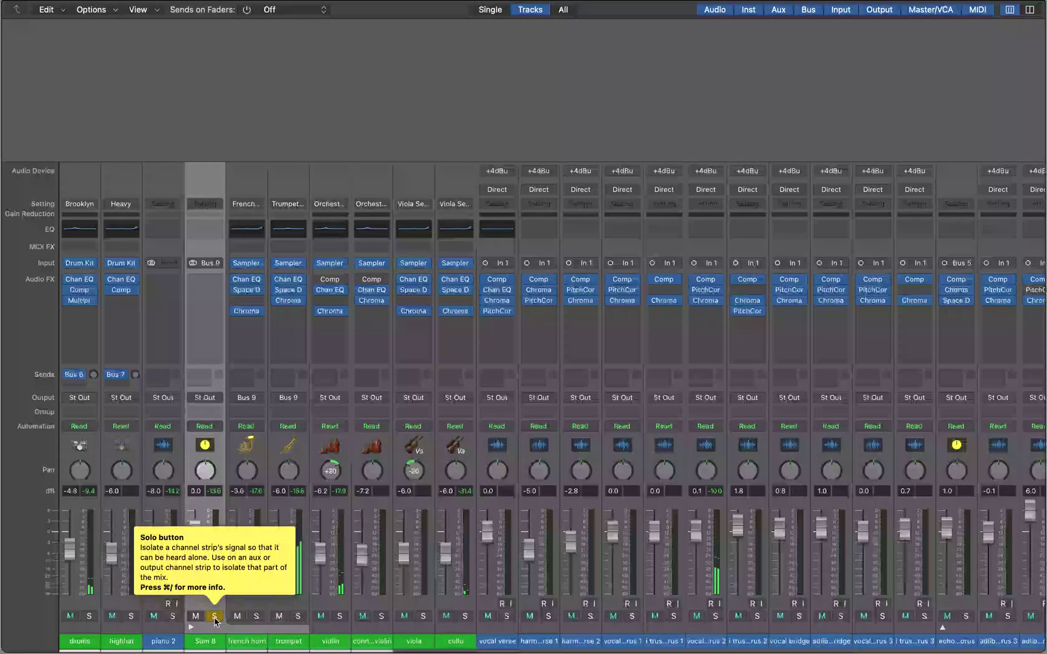
{"action": "left_click", "coordinate": [215, 617]}
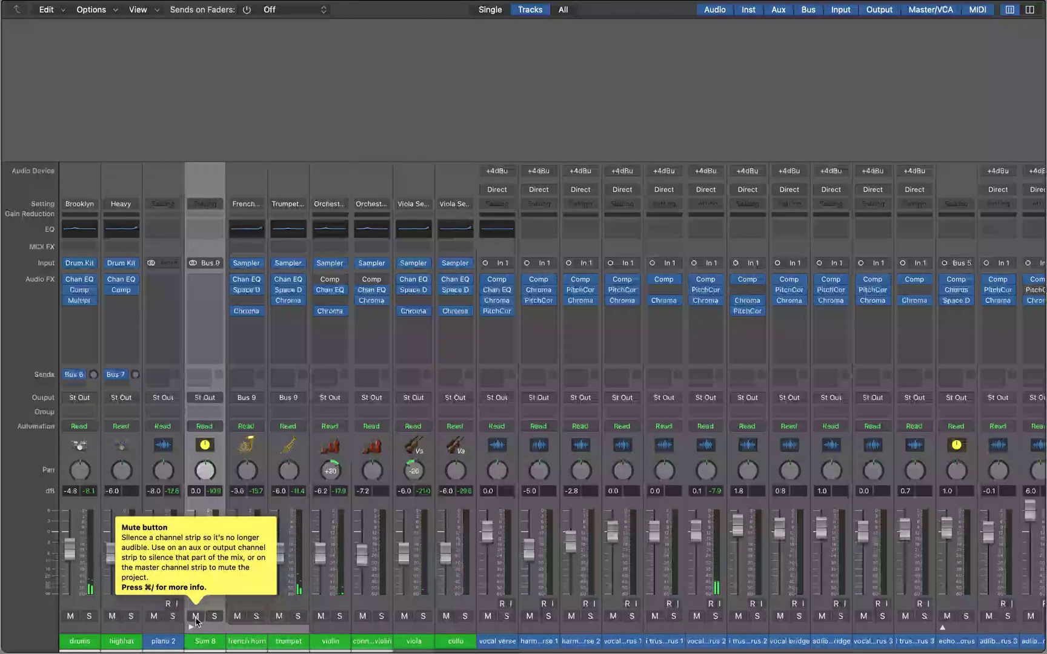
{"action": "left_click", "coordinate": [196, 616]}
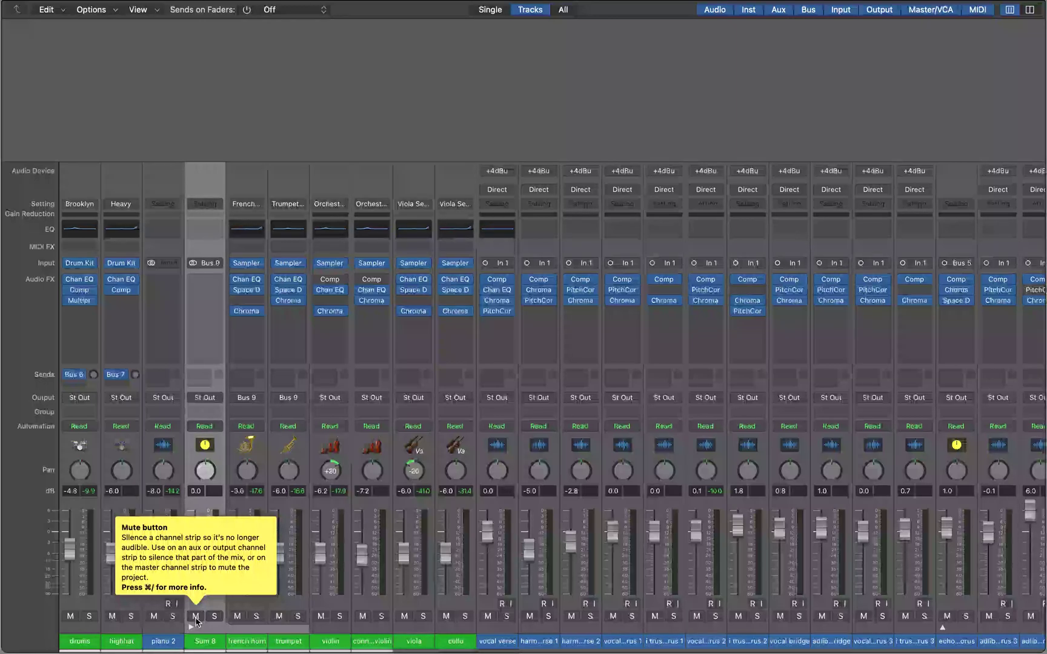
{"action": "key", "text": "ctrl+Left"}
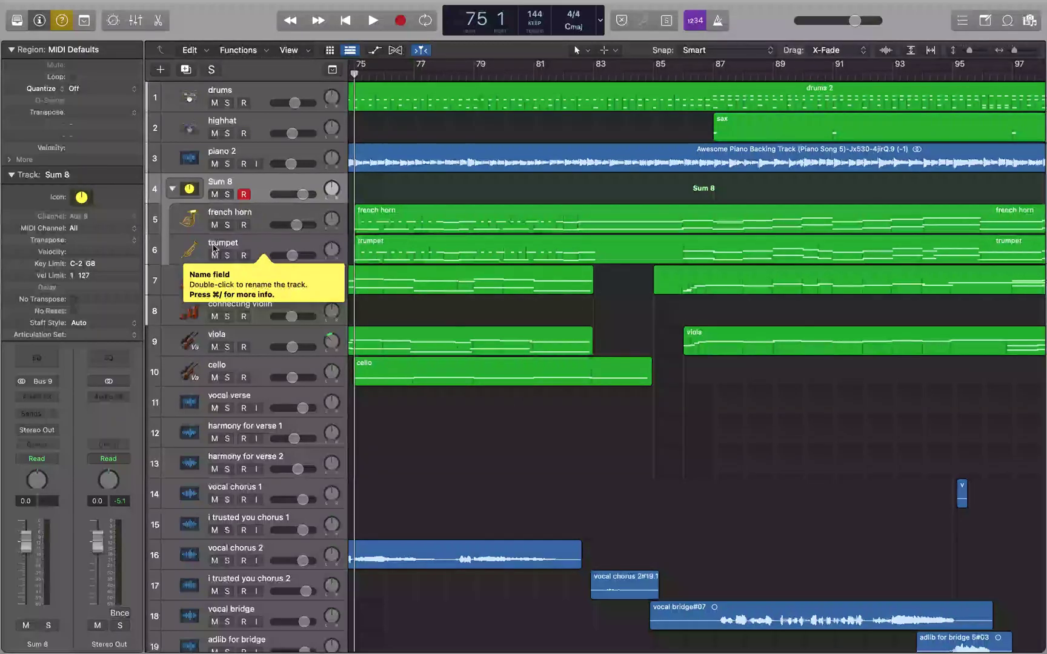
- Collapse the Sum 8 horn stack, solo it briefly to audition the horns, and enable cycle
{"action": "left_click", "coordinate": [213, 277]}
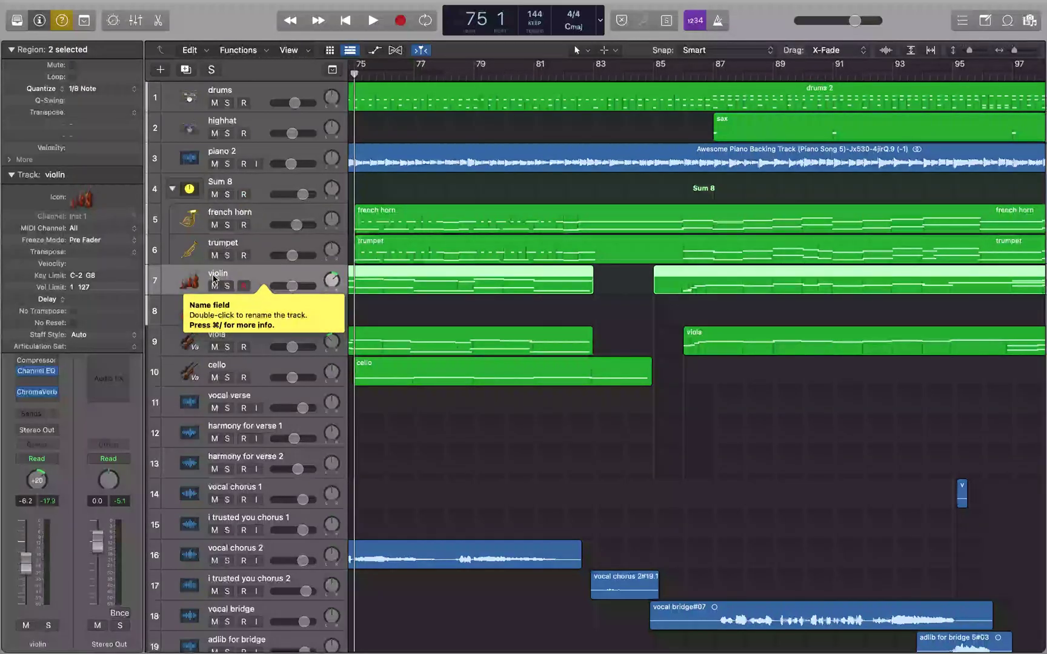
{"action": "left_click", "coordinate": [213, 247]}
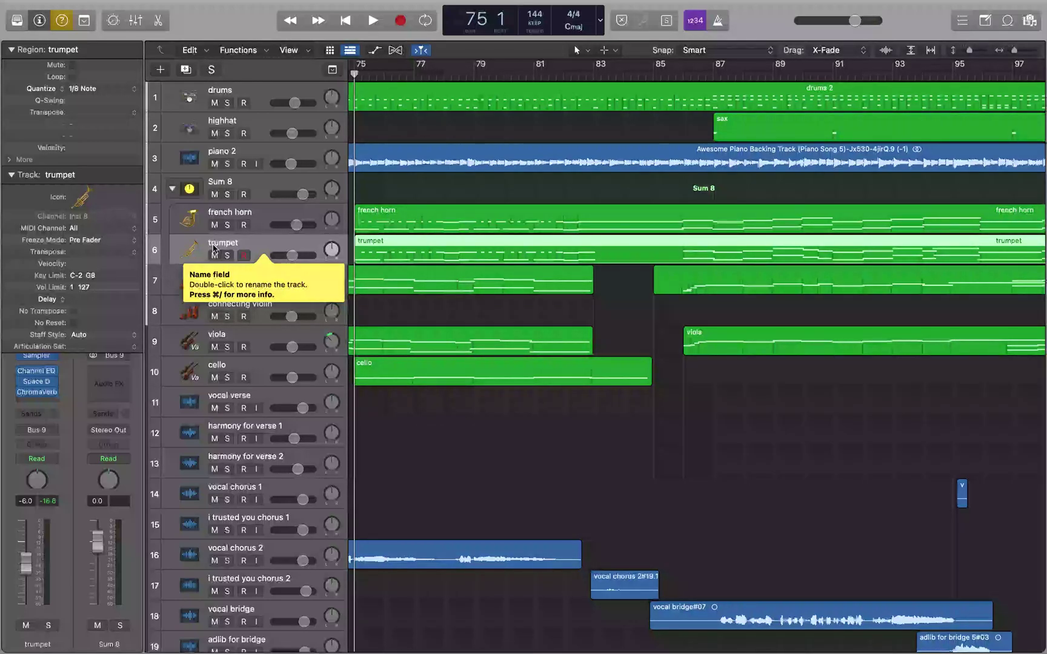
{"action": "key", "text": "super+Up"}
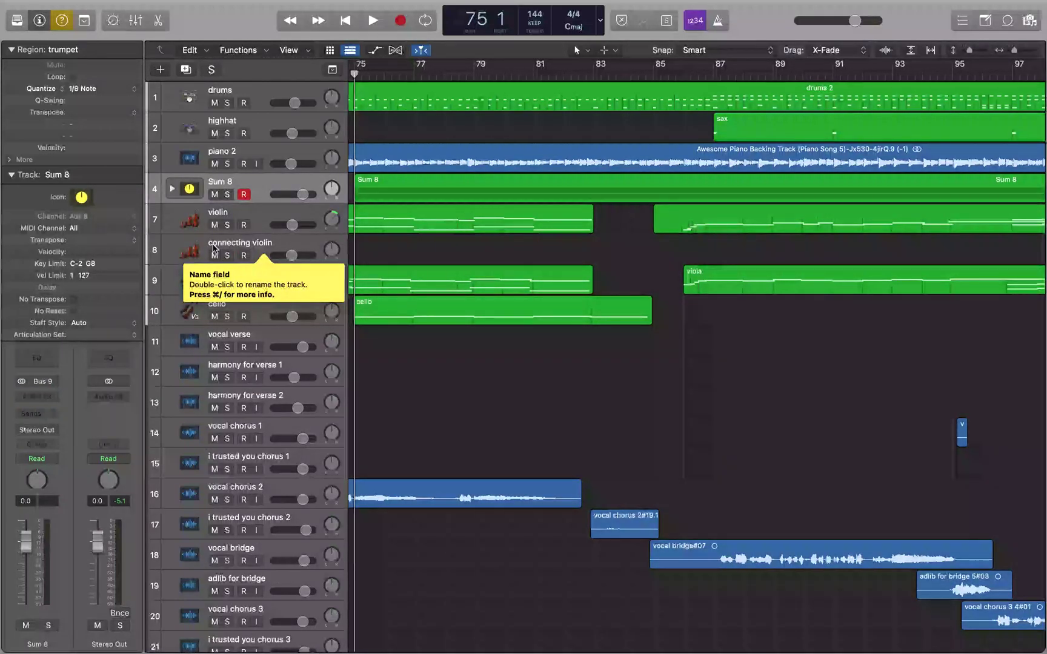
{"action": "left_click", "coordinate": [213, 183]}
{"action": "key", "text": "s"}
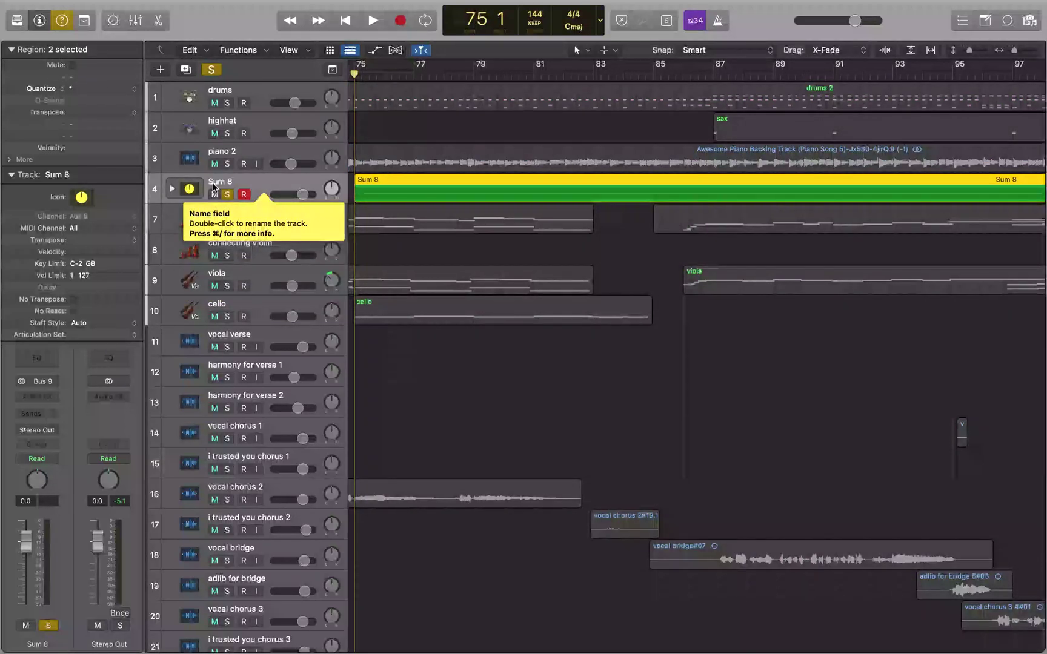
{"action": "key", "text": "s"}
{"action": "key", "text": "c"}
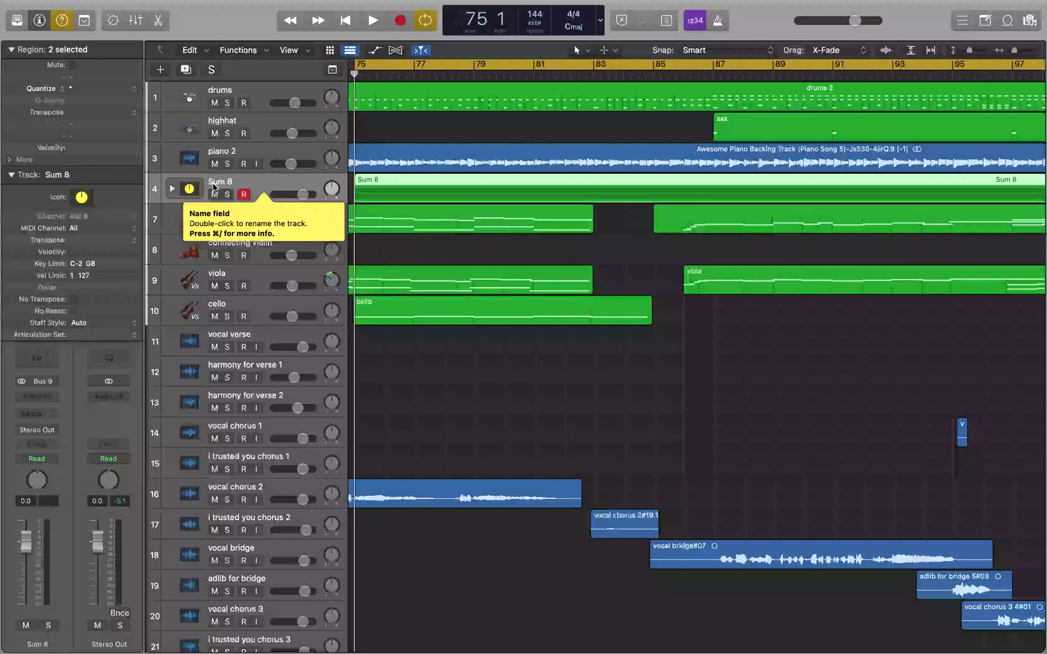
- Rename the Sum 8 stack to 'Horns Bus'
{"action": "double_click", "coordinate": [213, 184]}
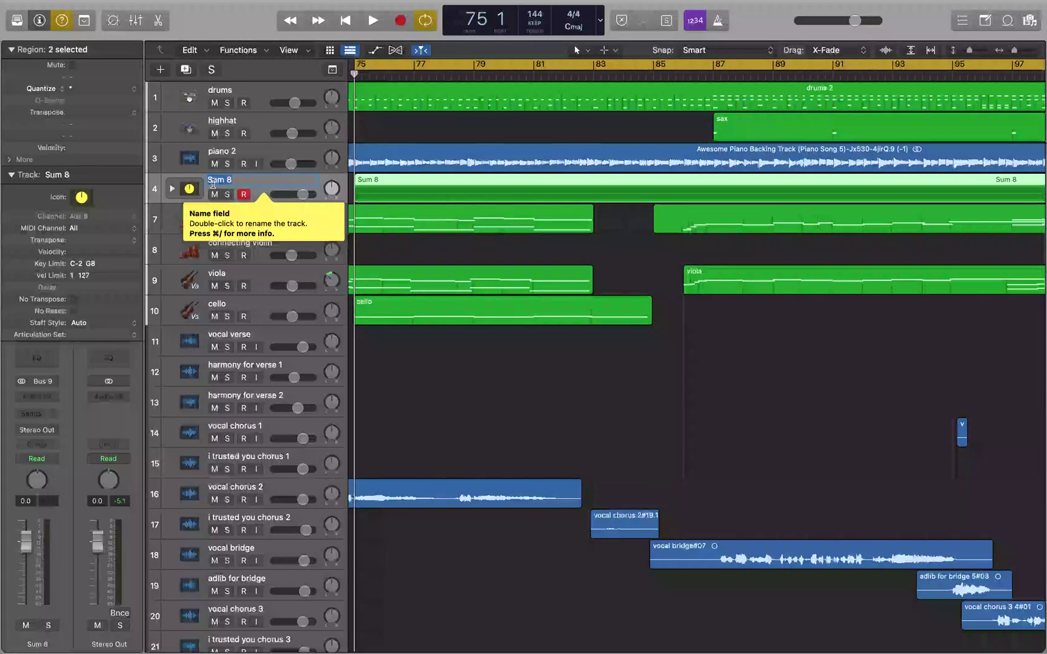
{"action": "type", "text": "Horns"}
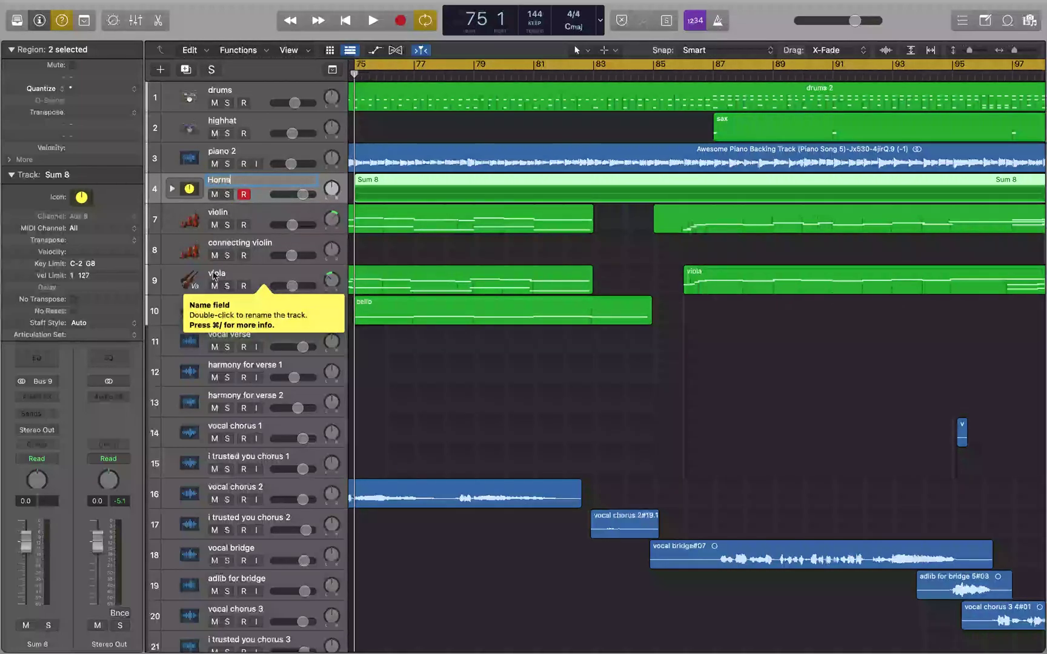
{"action": "type", "text": " Bus"}
{"action": "key", "text": "Return"}
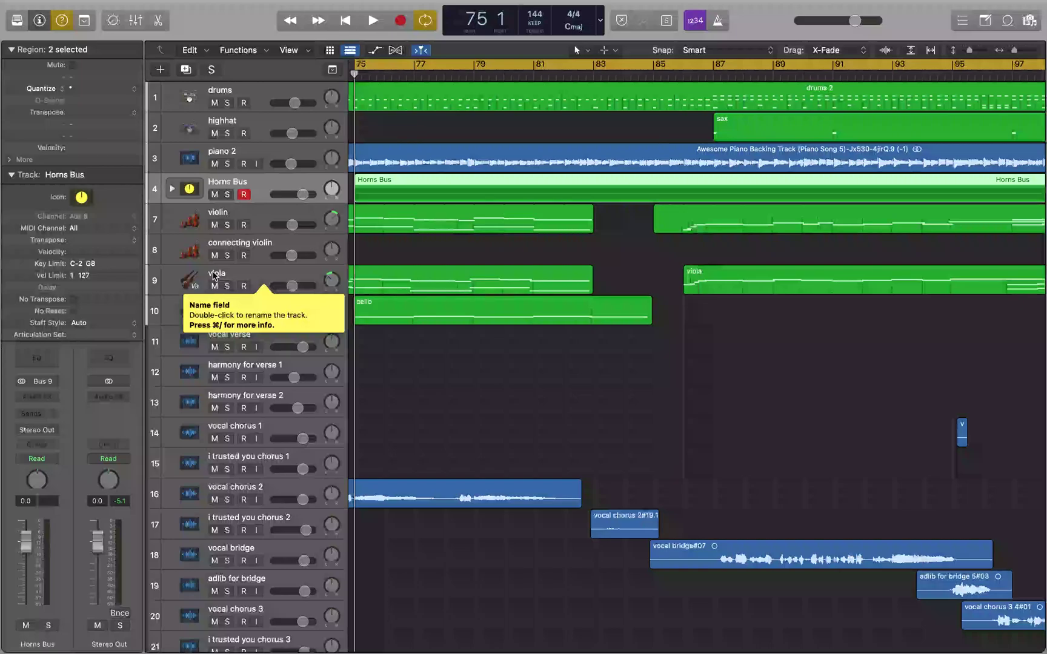
{"action": "left_click", "coordinate": [213, 217]}
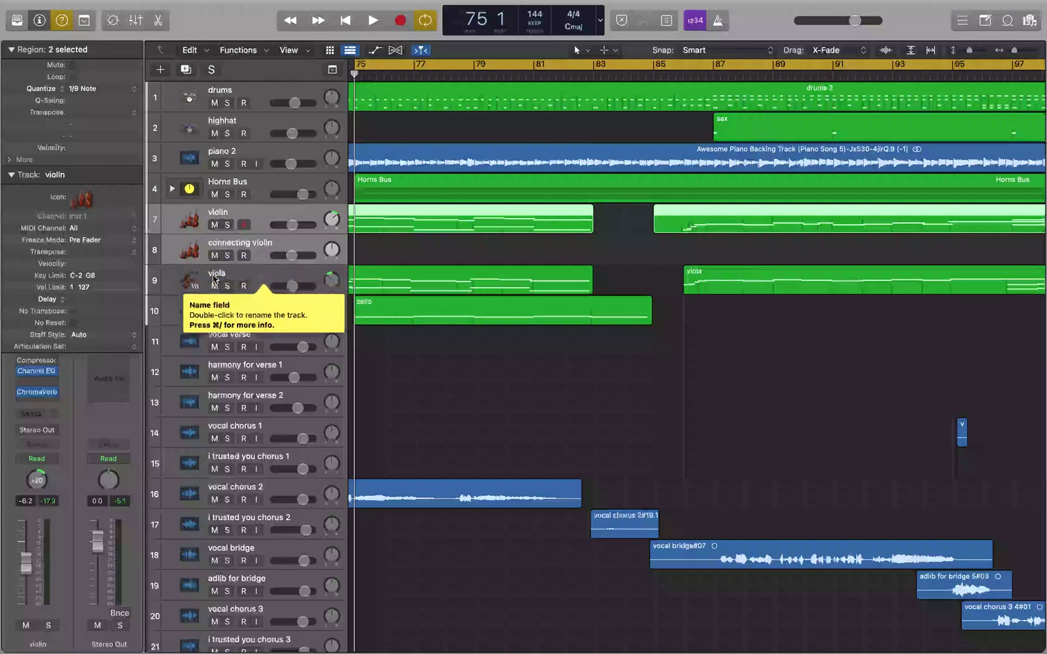
- Pack the violin, connecting violin, viola and cello tracks into a collapsed Sum 9 summing stack
{"action": "left_click", "coordinate": [213, 279], "text": "shift"}
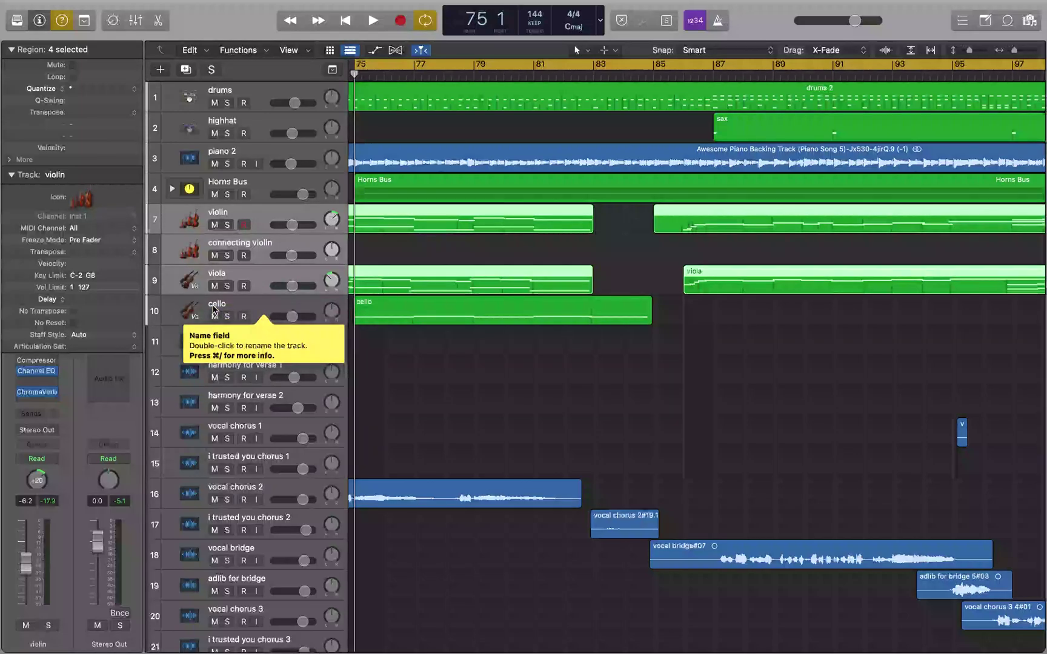
{"action": "left_click", "coordinate": [213, 310], "text": "shift"}
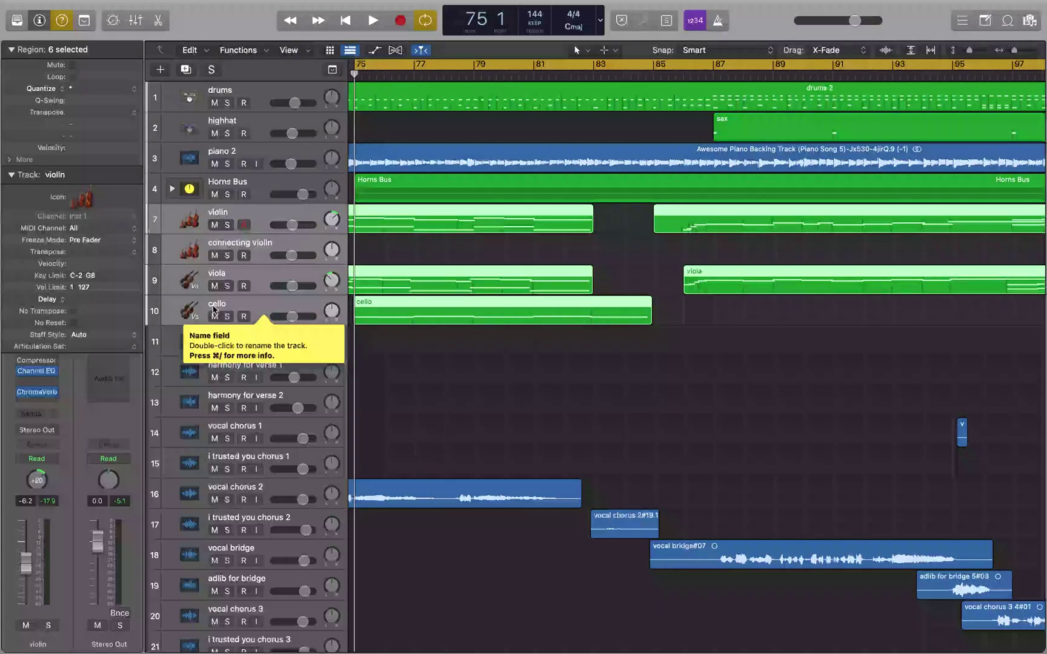
{"action": "key", "text": "super+shift+d"}
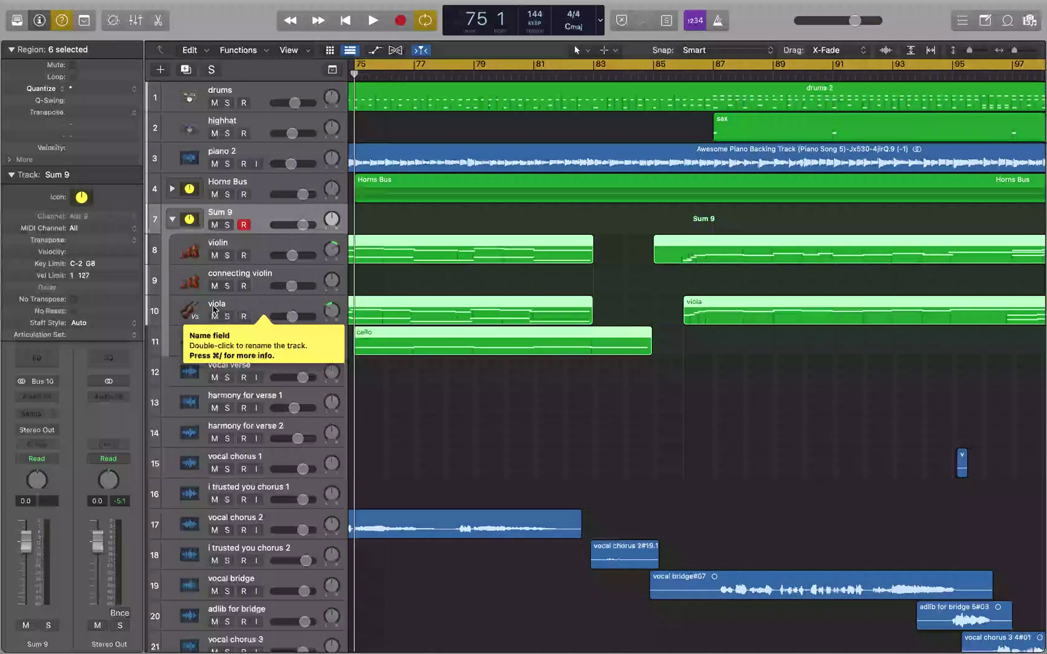
{"action": "key", "text": "Left"}
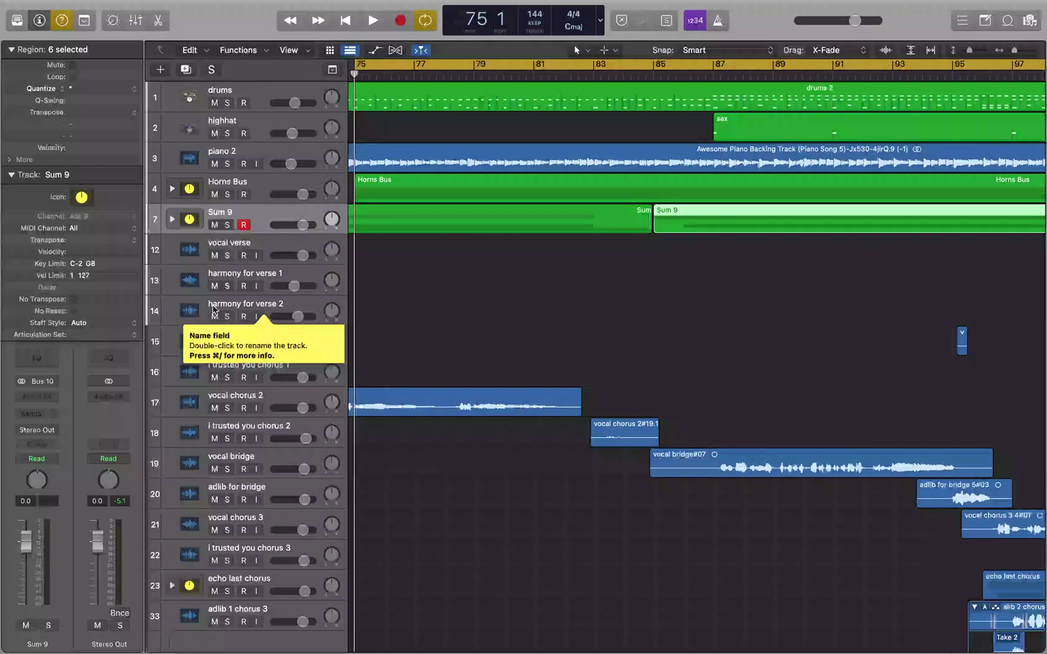
- Step through the vocal tracks below and reselect the Sum 9 stack
{"action": "left_click", "coordinate": [213, 339]}
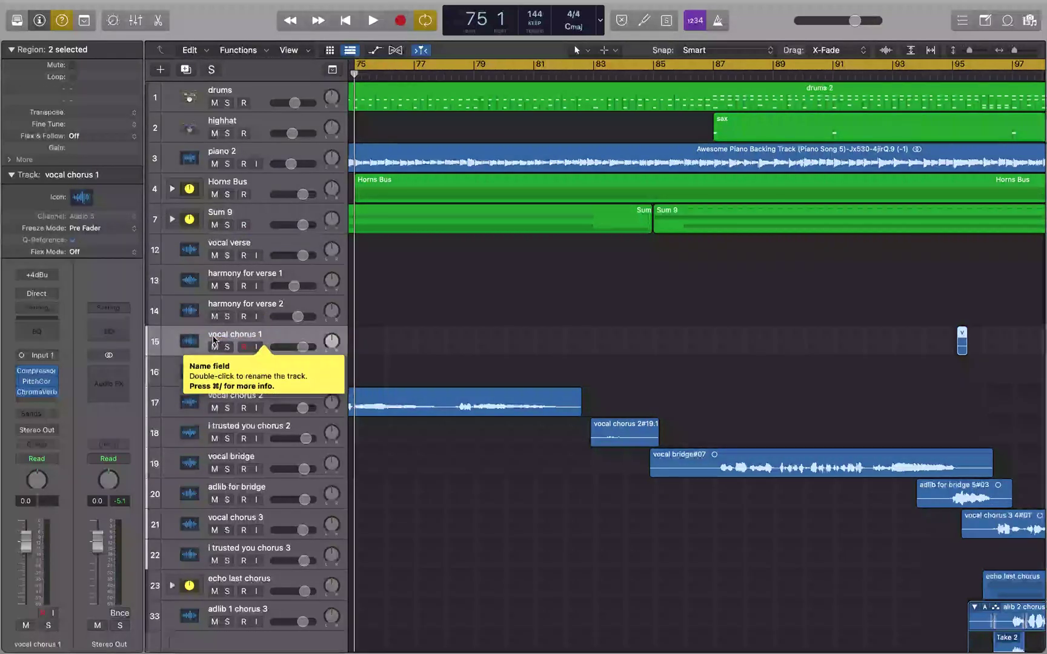
{"action": "left_click", "coordinate": [213, 309]}
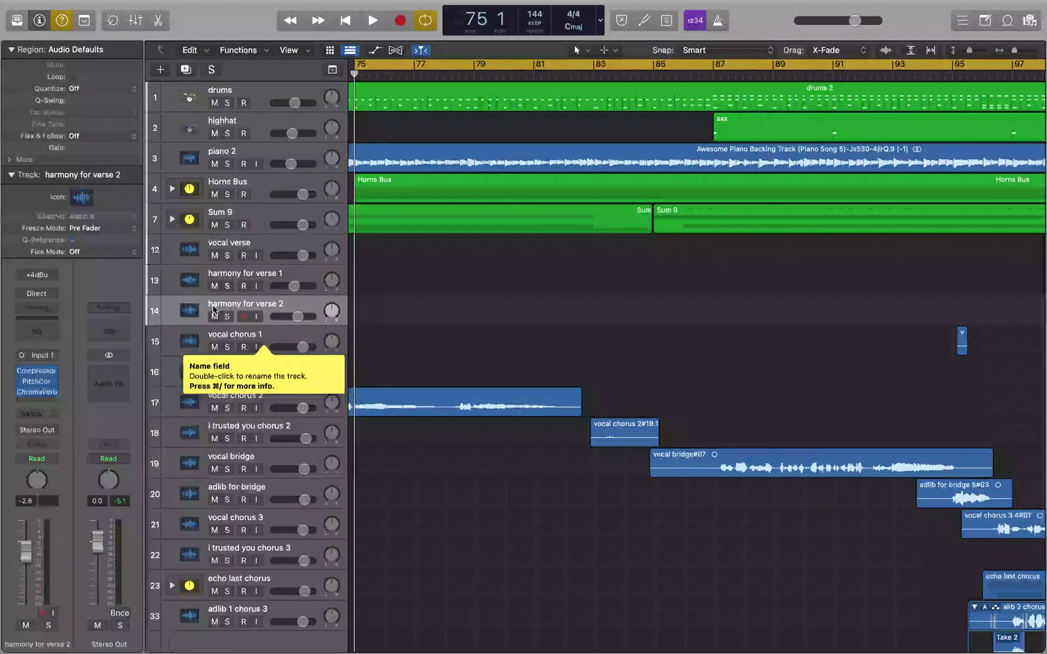
{"action": "left_click", "coordinate": [213, 278]}
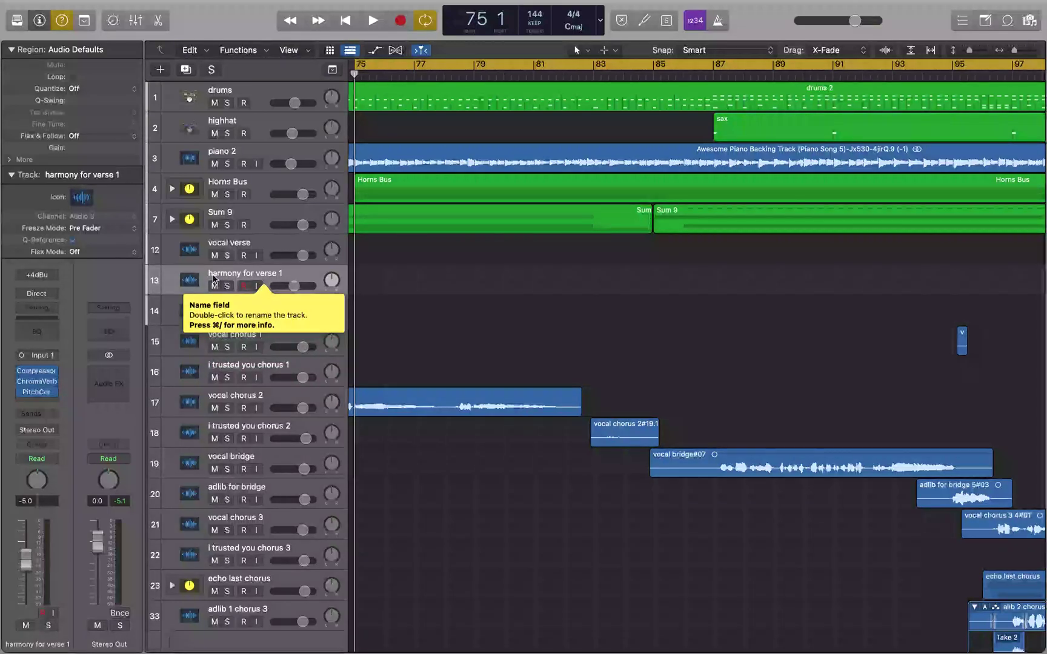
{"action": "left_click", "coordinate": [213, 249]}
{"action": "left_click", "coordinate": [213, 218]}
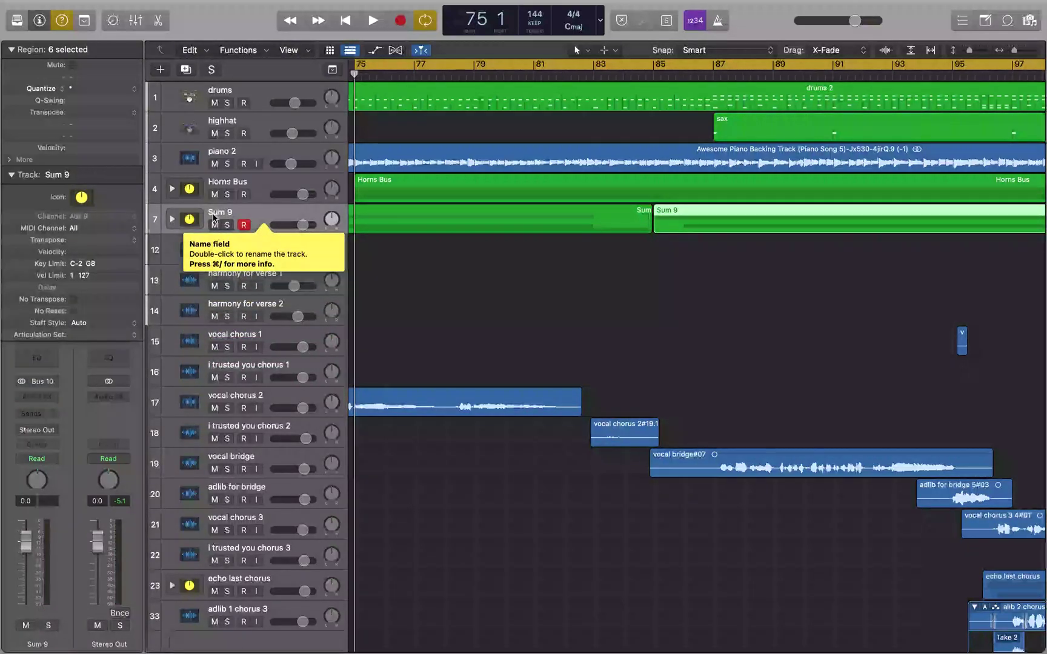
{"action": "left_click", "coordinate": [214, 247]}
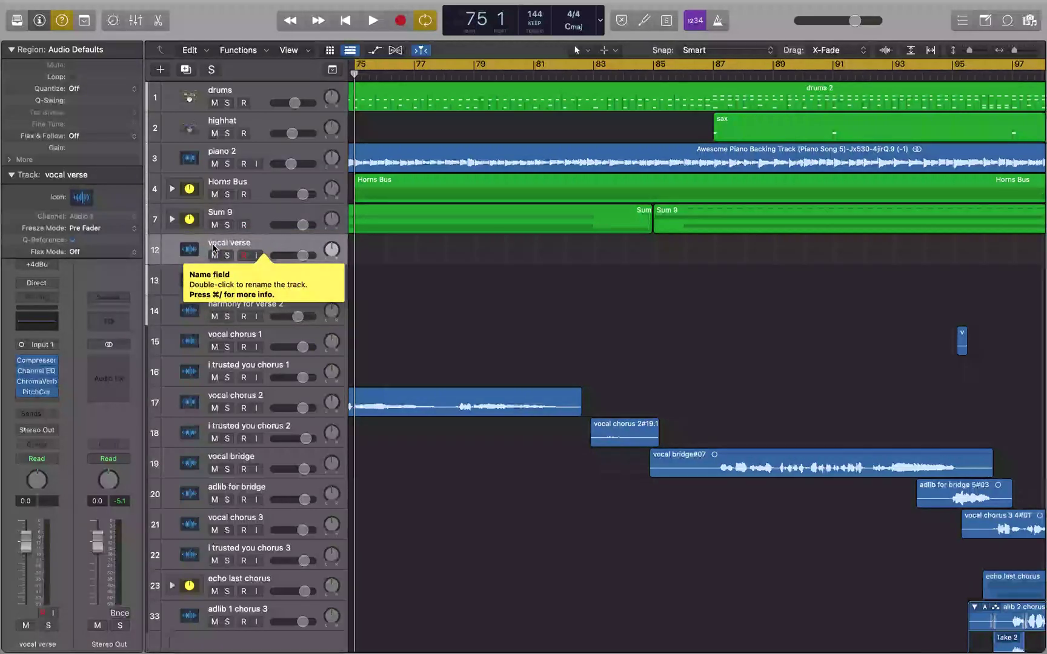
{"action": "left_click", "coordinate": [213, 218]}
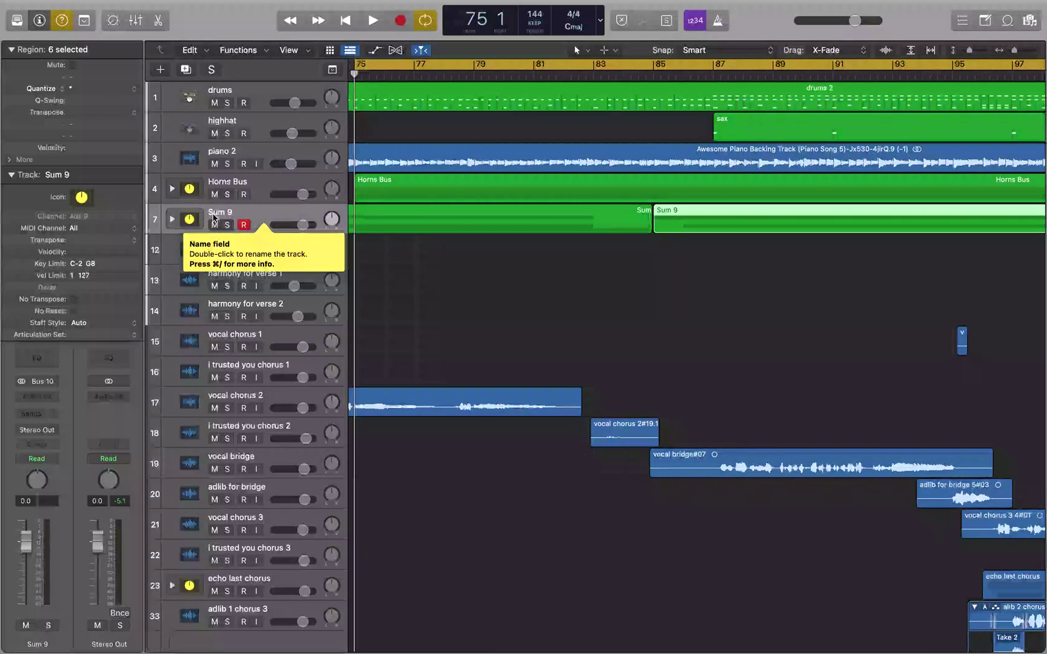
- Expand Sum 9 to check its four string tracks, then collapse it again
{"action": "key", "text": "ctrl+Right"}
{"action": "left_click", "coordinate": [215, 247]}
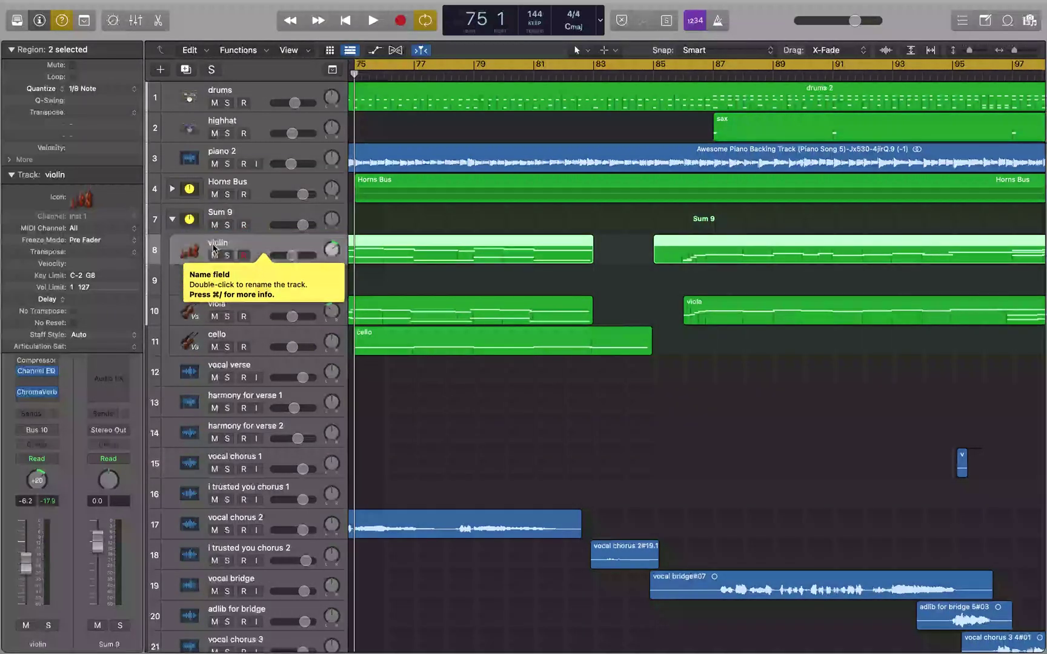
{"action": "left_click", "coordinate": [215, 278]}
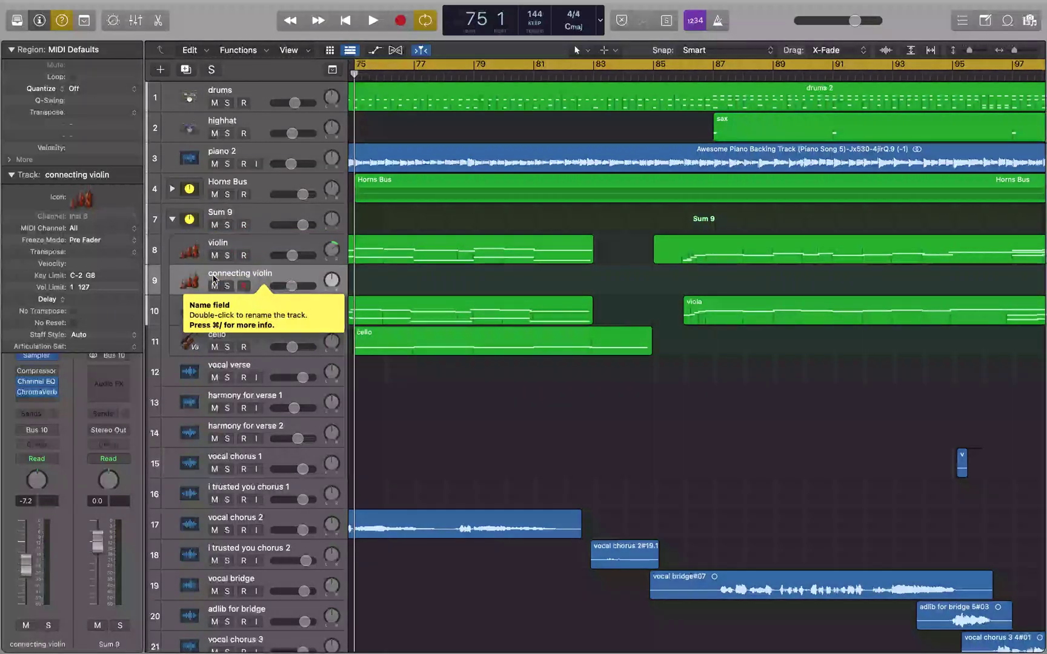
{"action": "left_click", "coordinate": [214, 309]}
{"action": "left_click", "coordinate": [215, 339]}
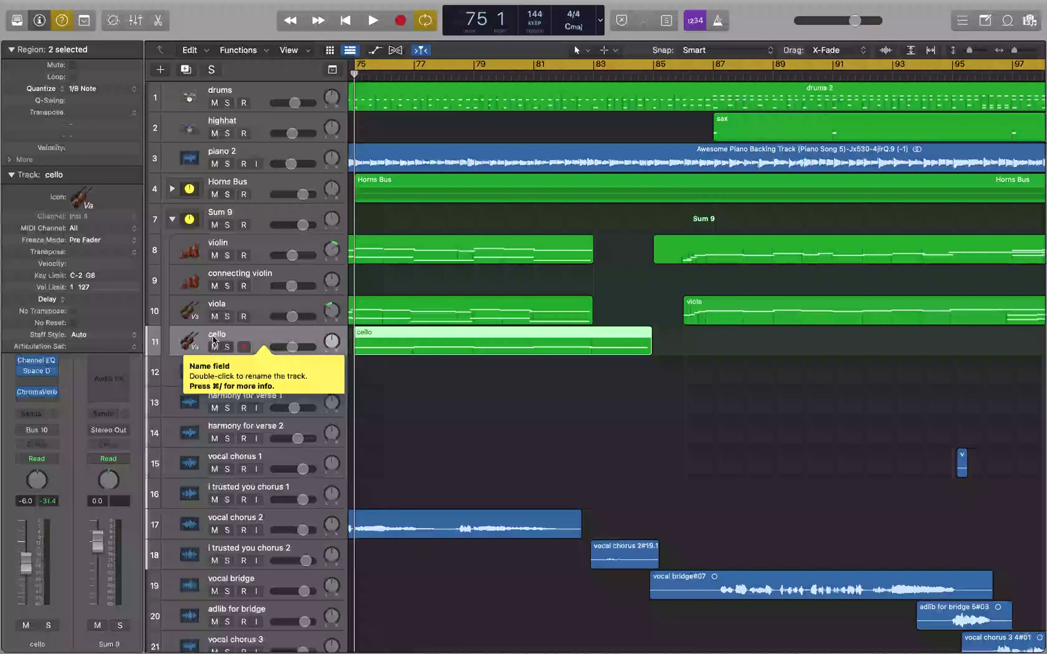
{"action": "key", "text": "Left"}
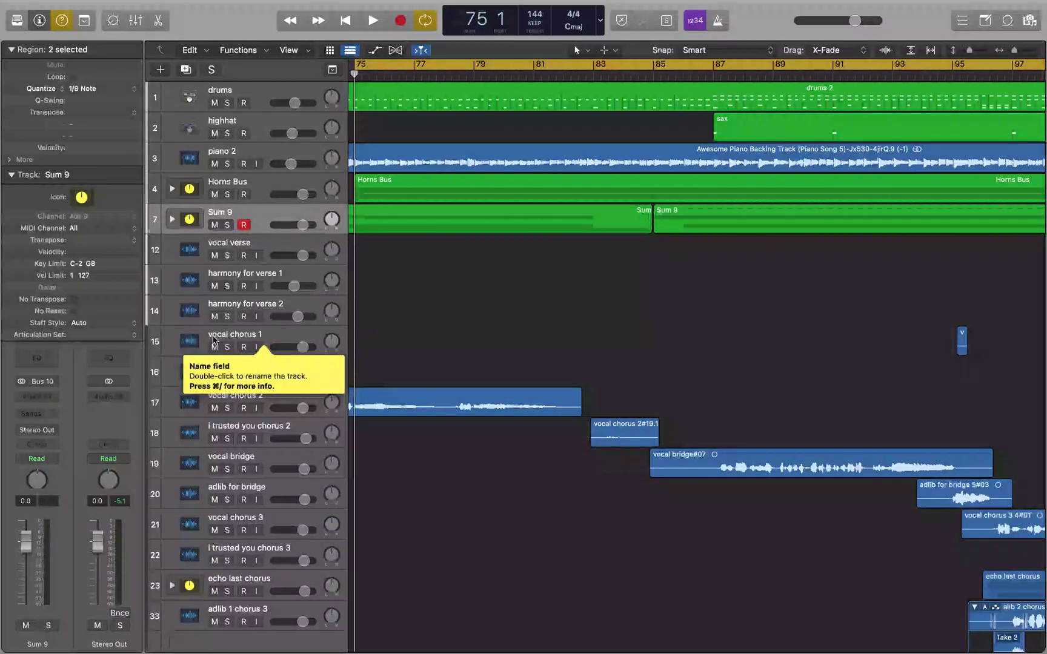
- Change the Sum 9 stack's name to 'Strings Bus'
{"action": "key", "text": "shift+Return"}
{"action": "type", "text": "Str"}
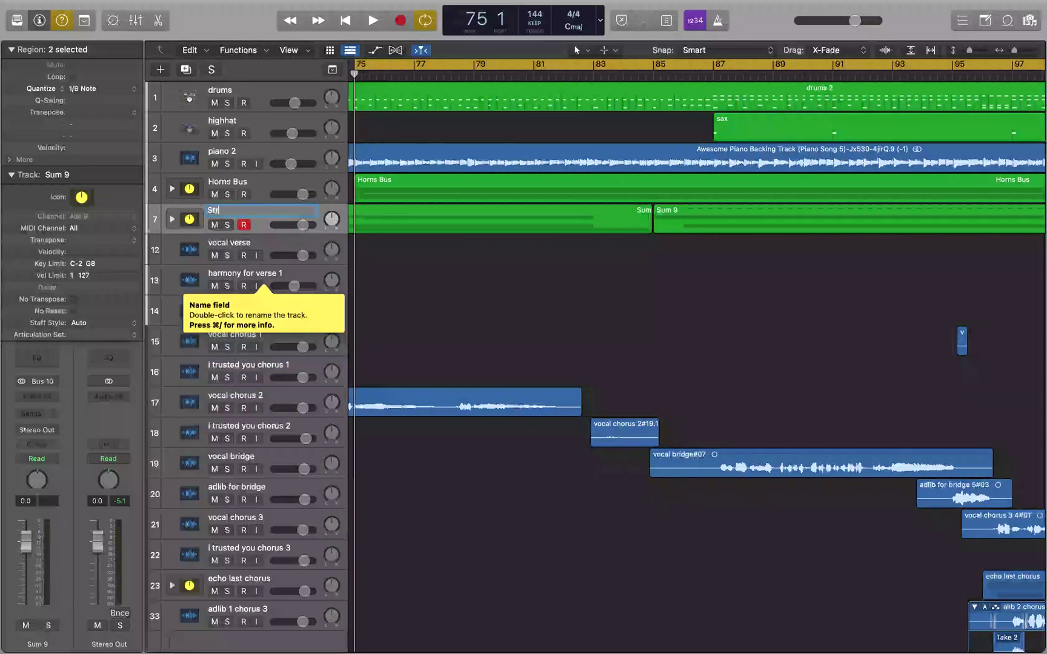
{"action": "type", "text": "ings Bus"}
{"action": "key", "text": "Return"}
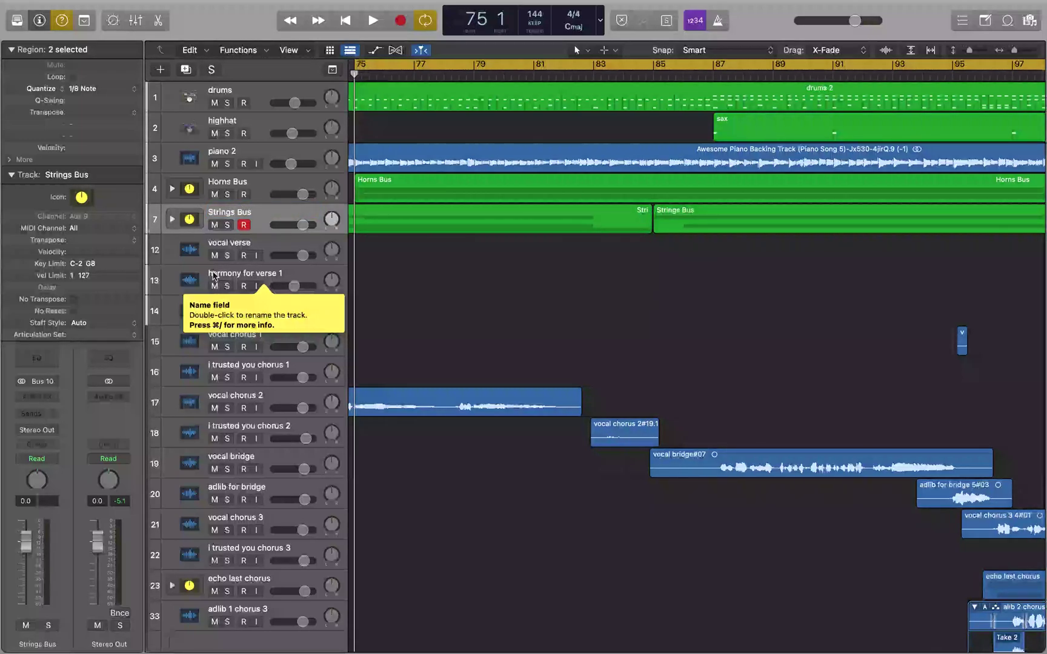